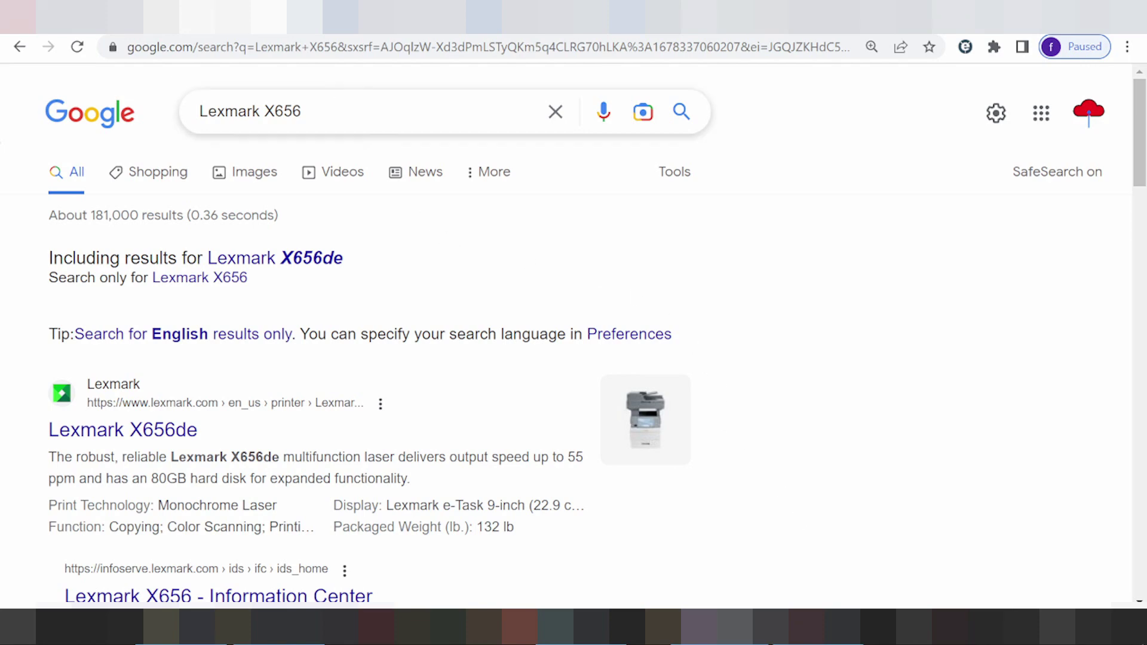
- Search Google for 'Lexmark X656 driver download' and look through the results
text(dr)
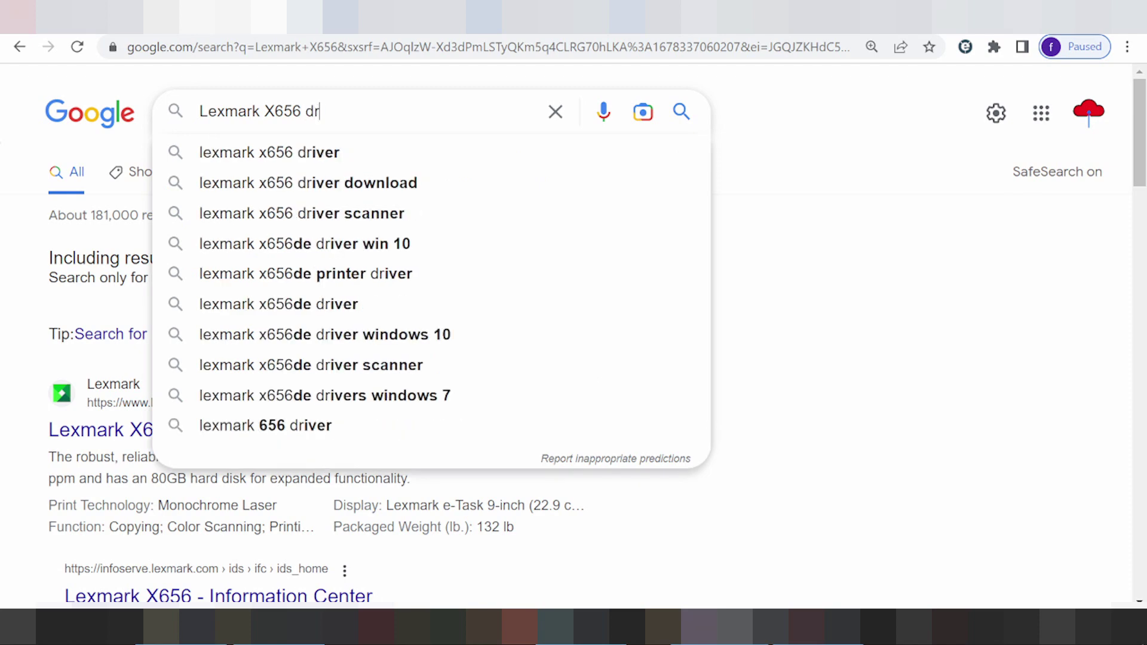
text(iver download)
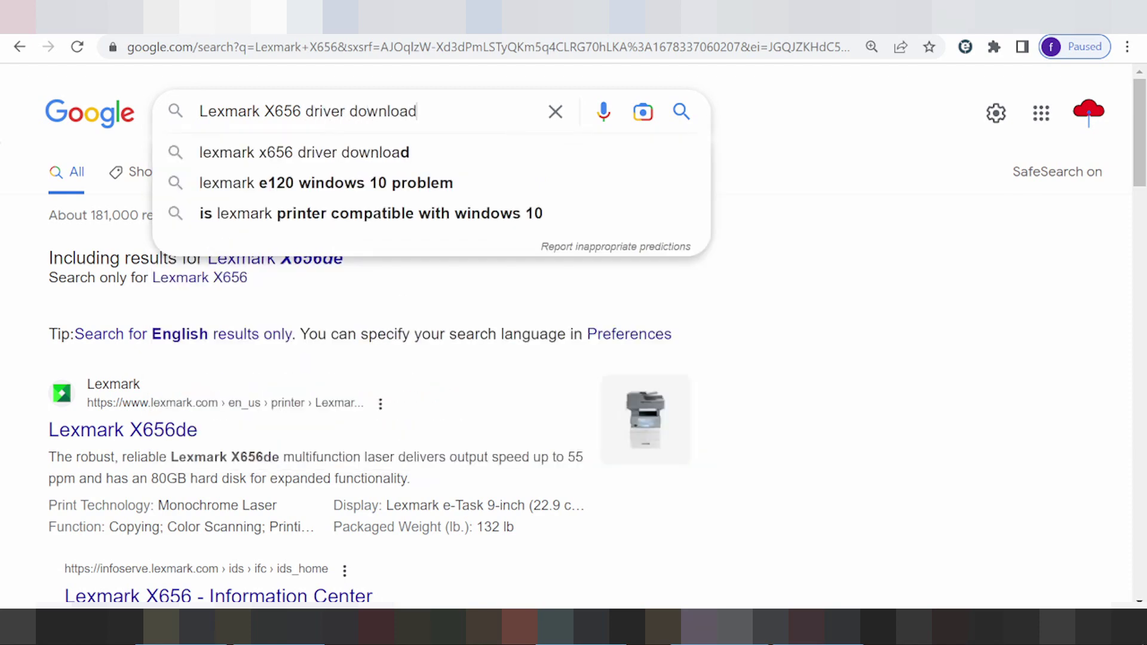
key(Return)
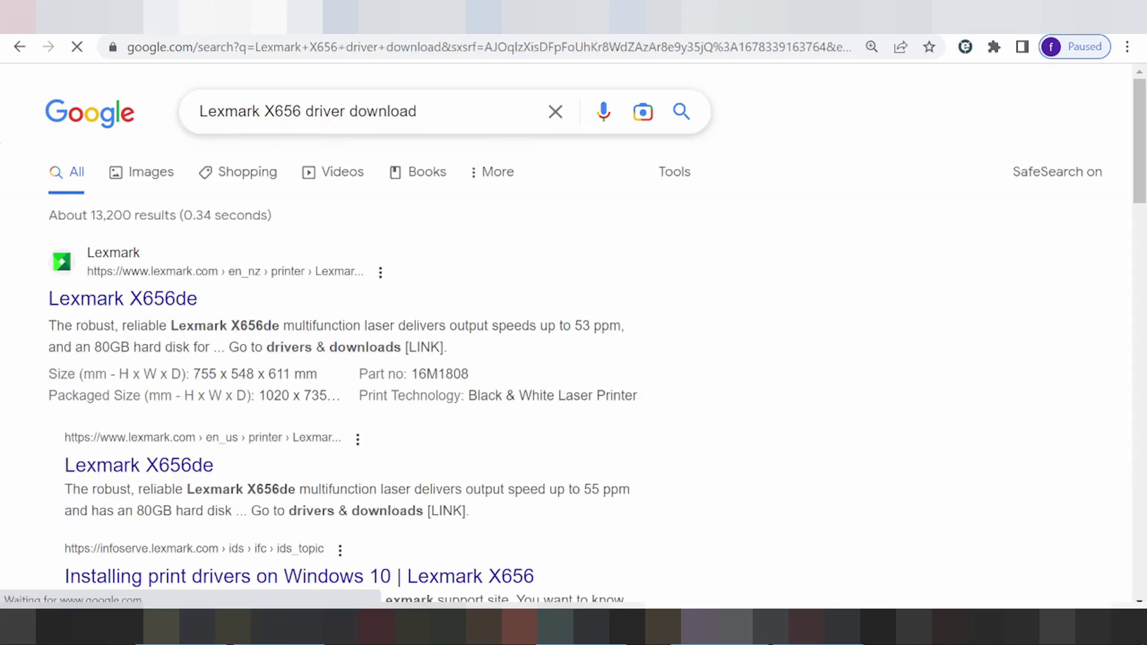
scroll(371, 215, down, 3)
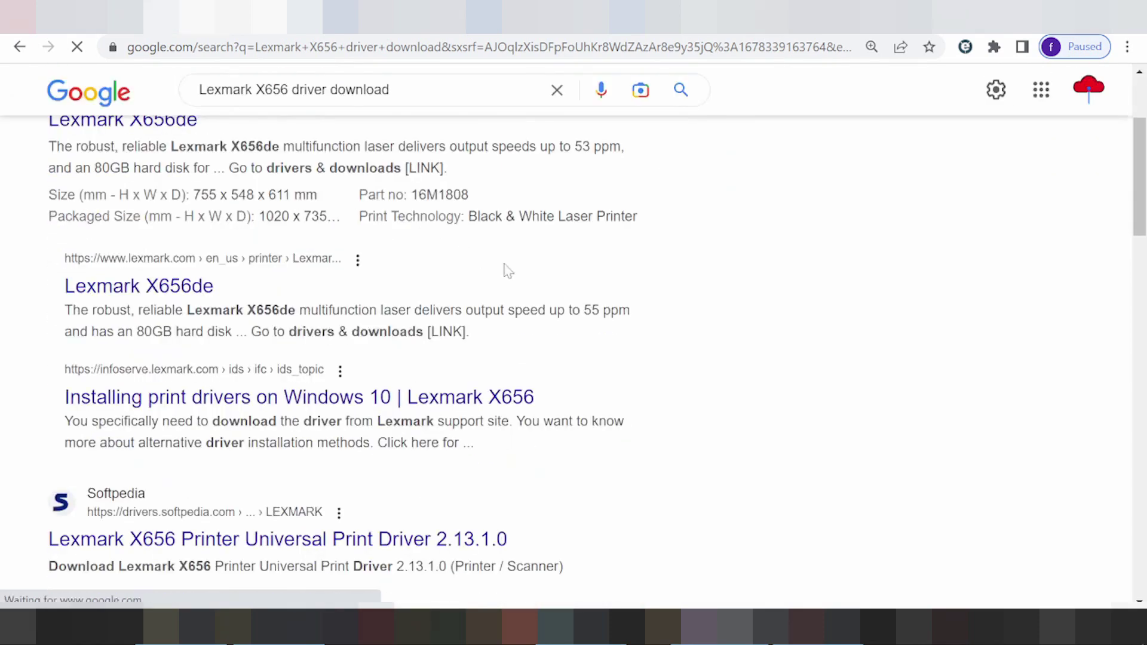
scroll(561, 301, down, 2)
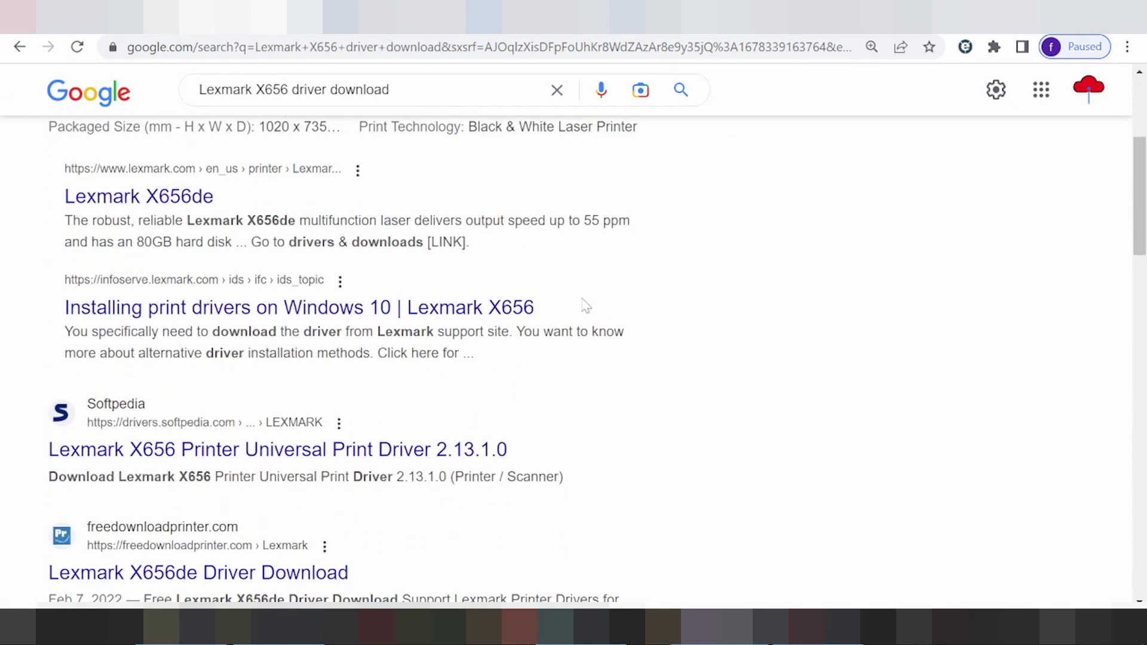
scroll(586, 304, down, 20)
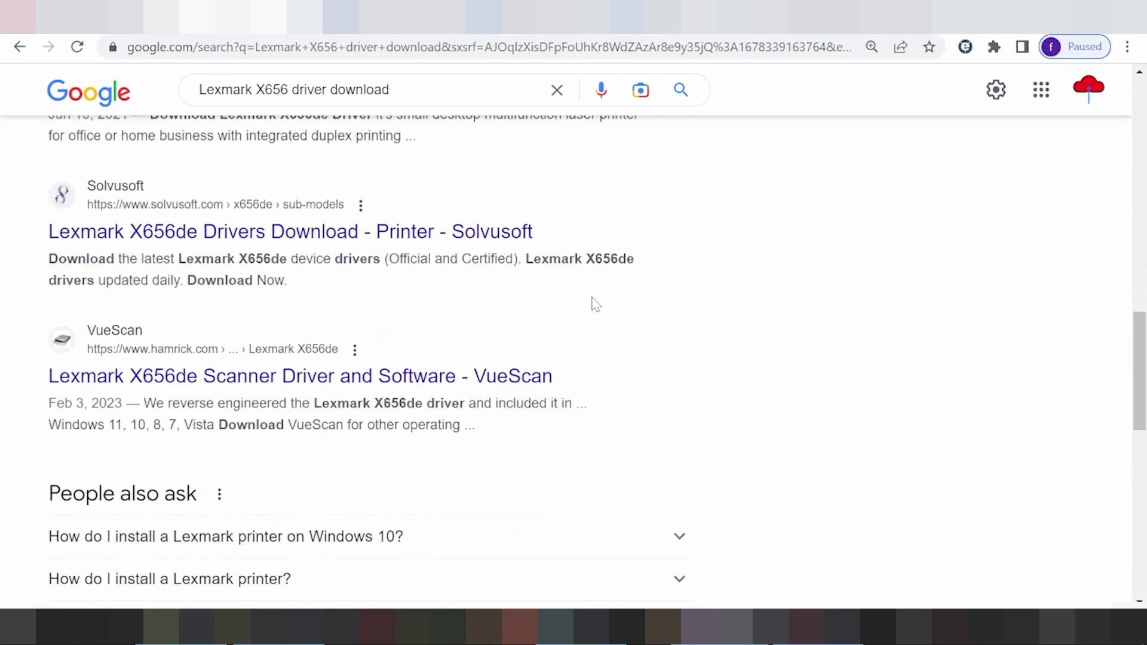
scroll(596, 304, down, 3)
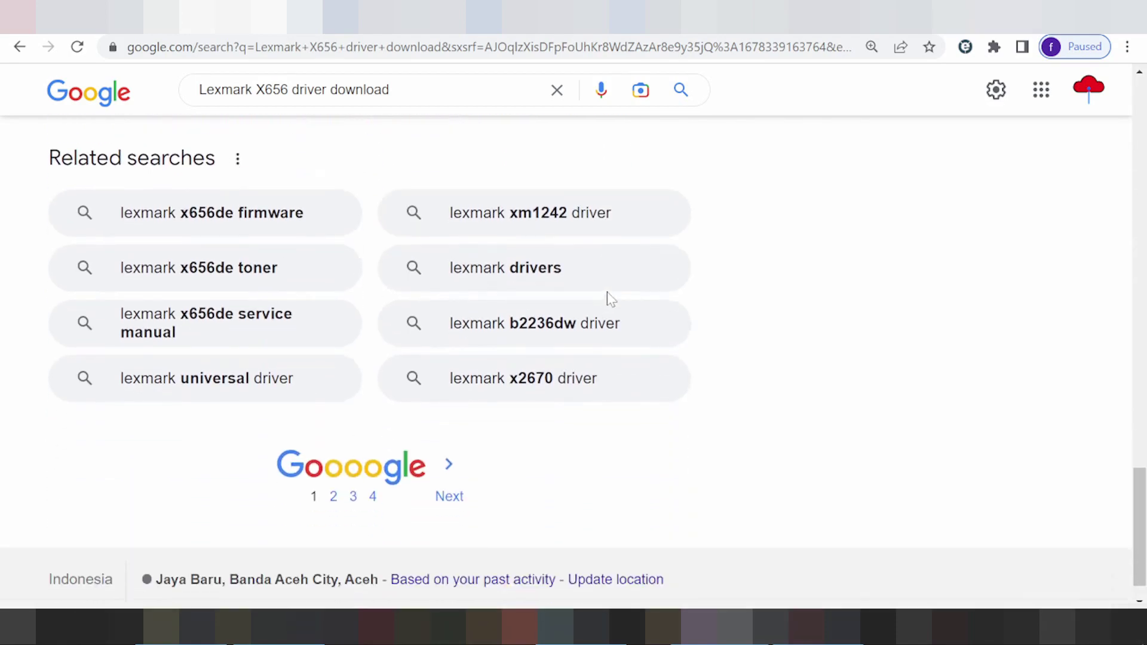
scroll(607, 291, up, 10)
scroll(601, 280, up, 10)
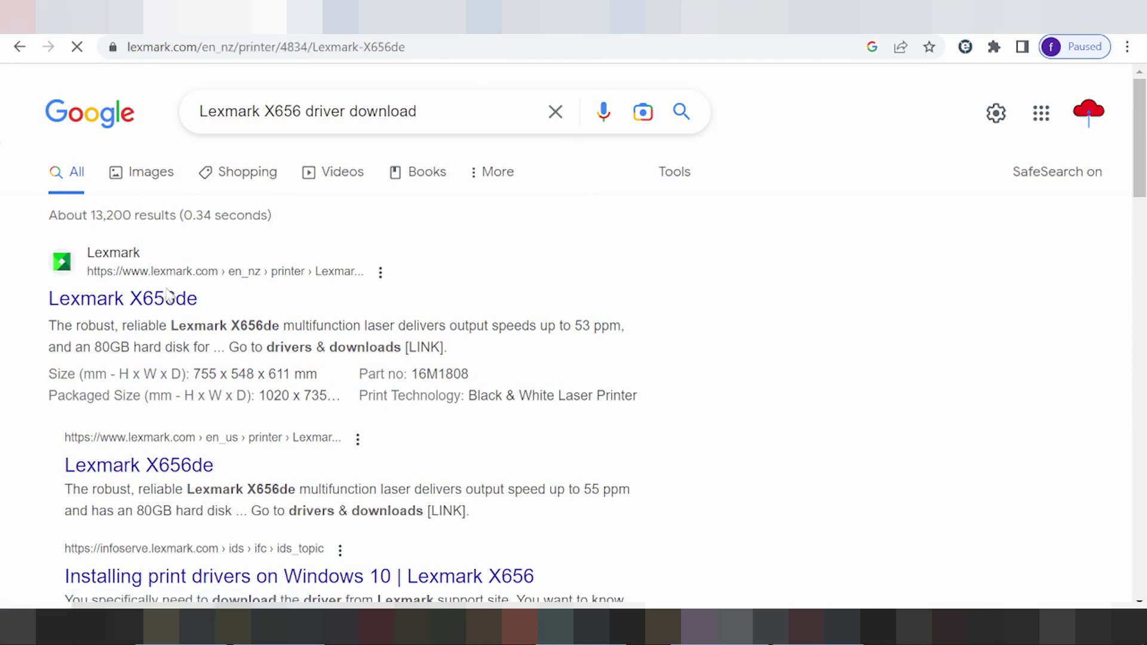
- Go from the X656de Drivers and Support tab to Lexmark Support's Drivers & downloads page
scroll(399, 286, down, 4)
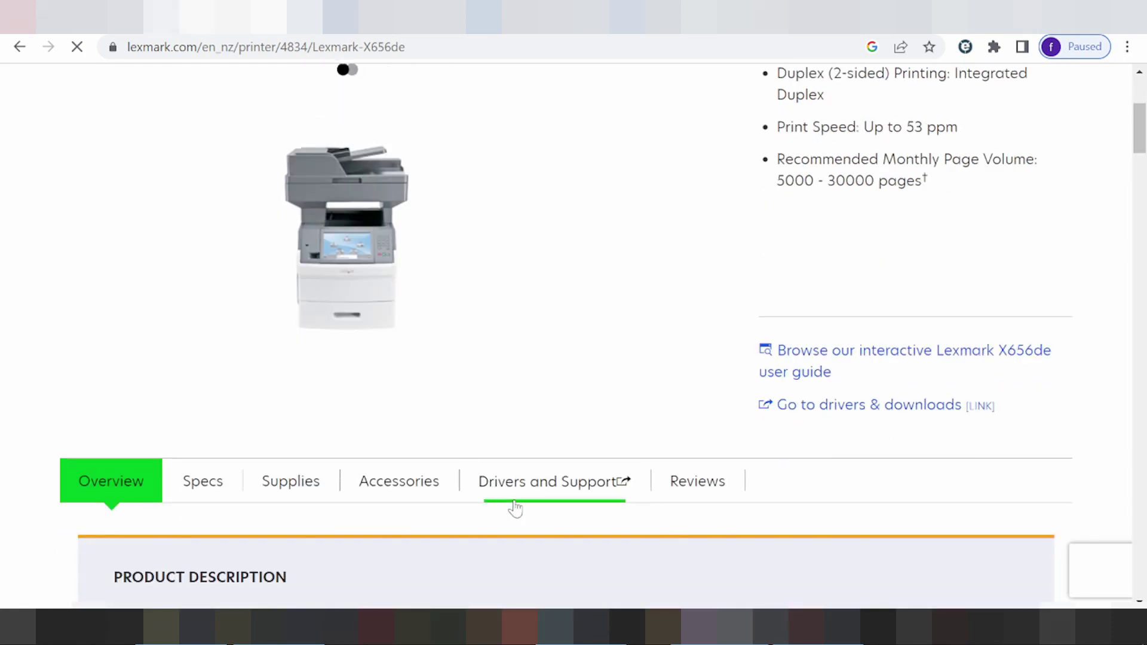
click(518, 485)
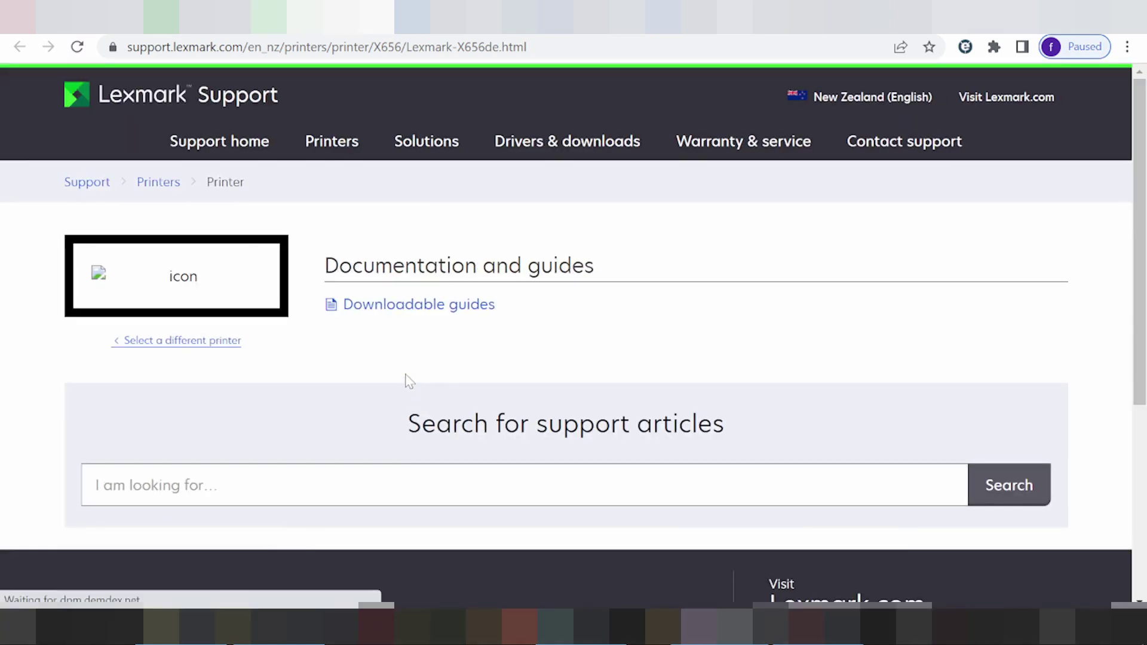
click(534, 146)
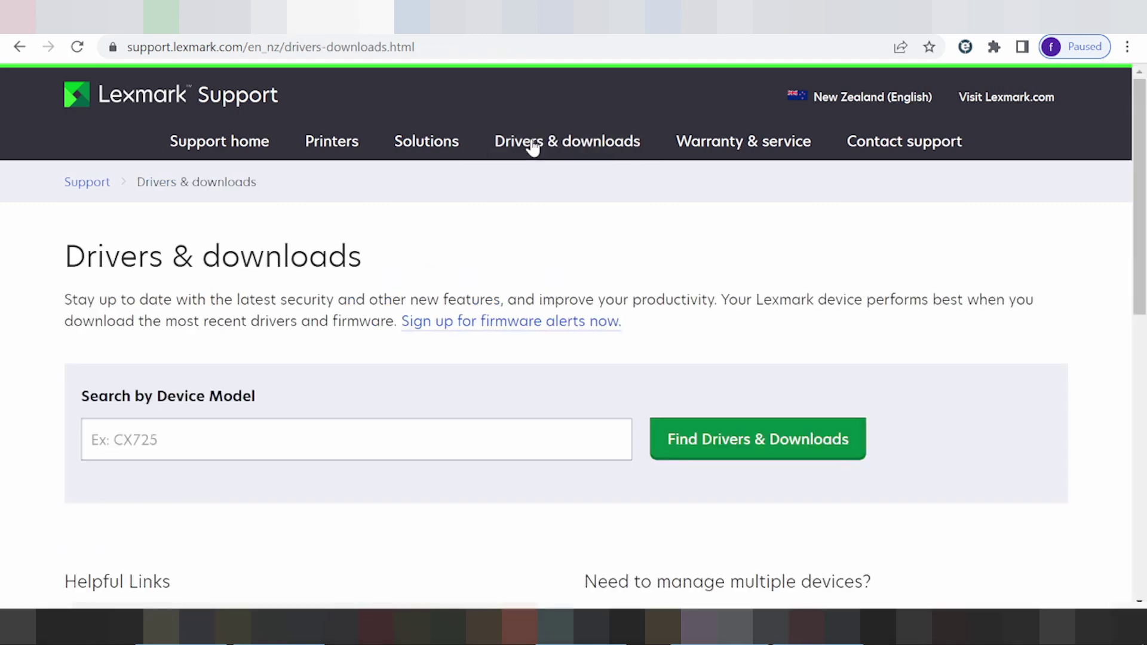
- Find drivers and downloads for device model 'Lexmark X656' and scroll to the results table
click(357, 440)
text(Lexmark X656)
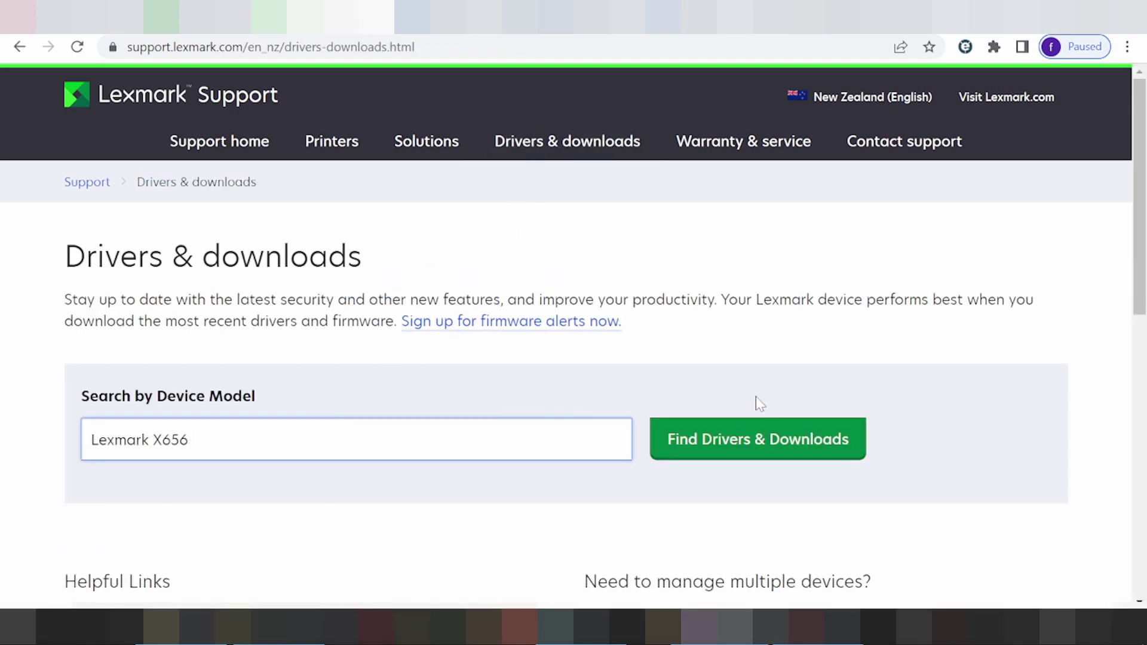
click(735, 443)
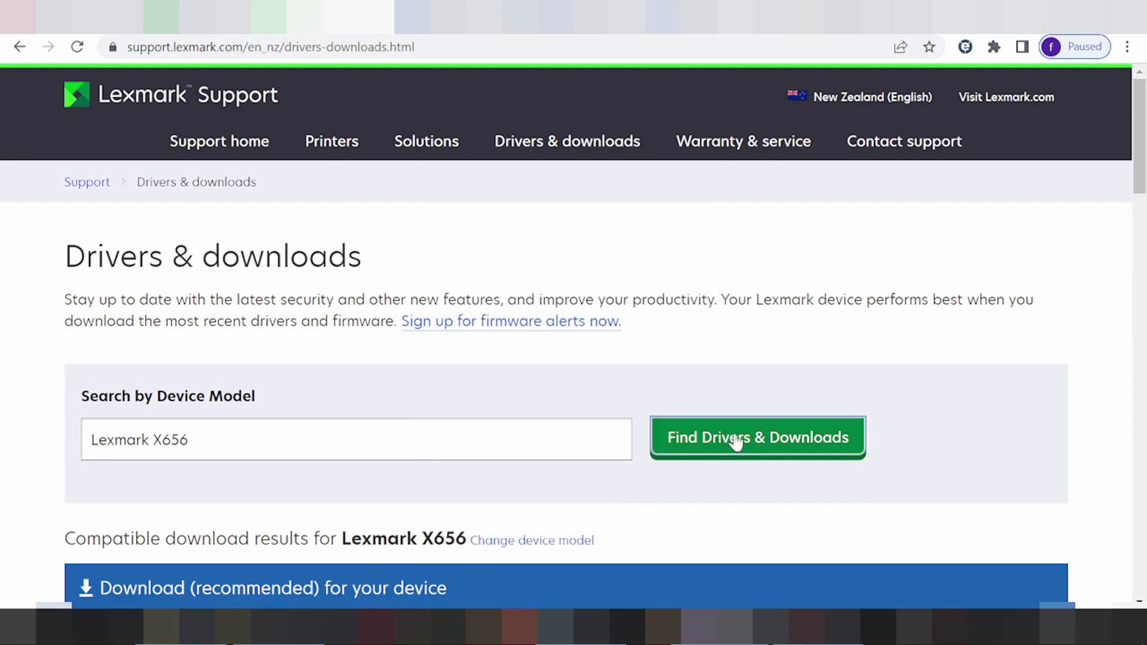
scroll(729, 440, down, 3)
scroll(687, 316, down, 2)
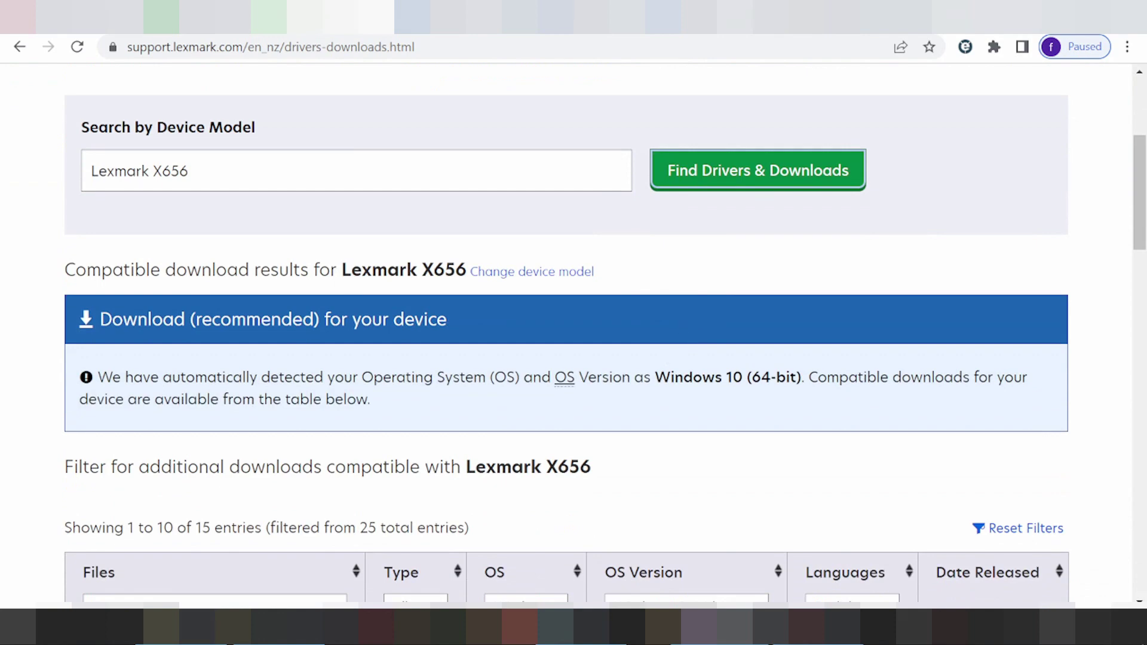
scroll(678, 356, down, 3)
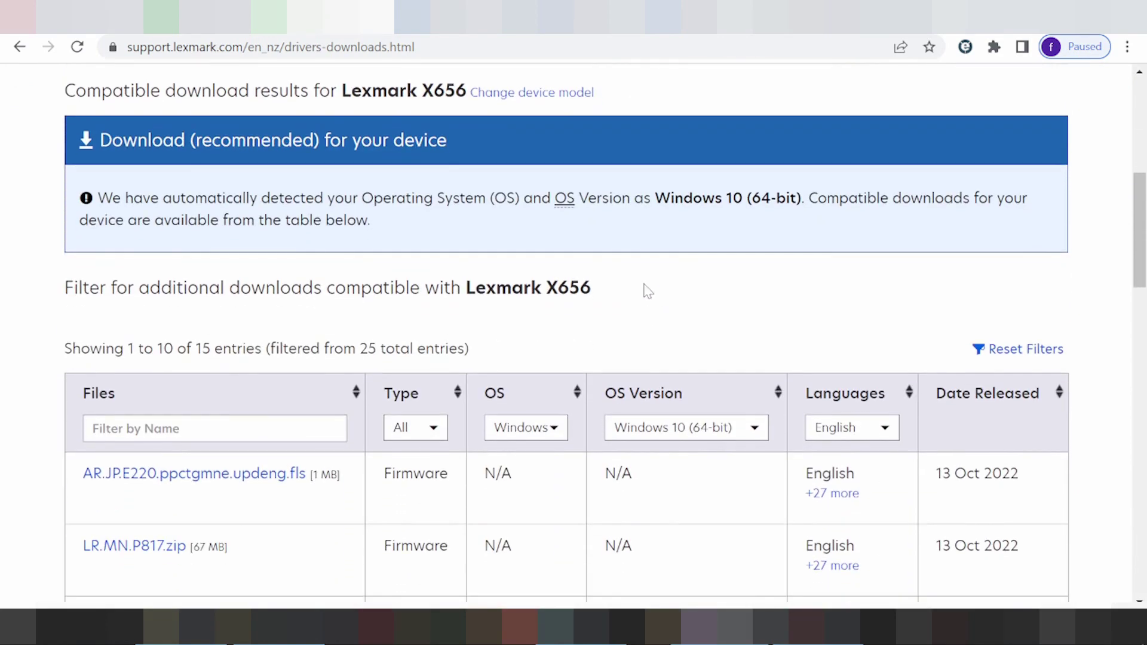
scroll(643, 290, down, 2)
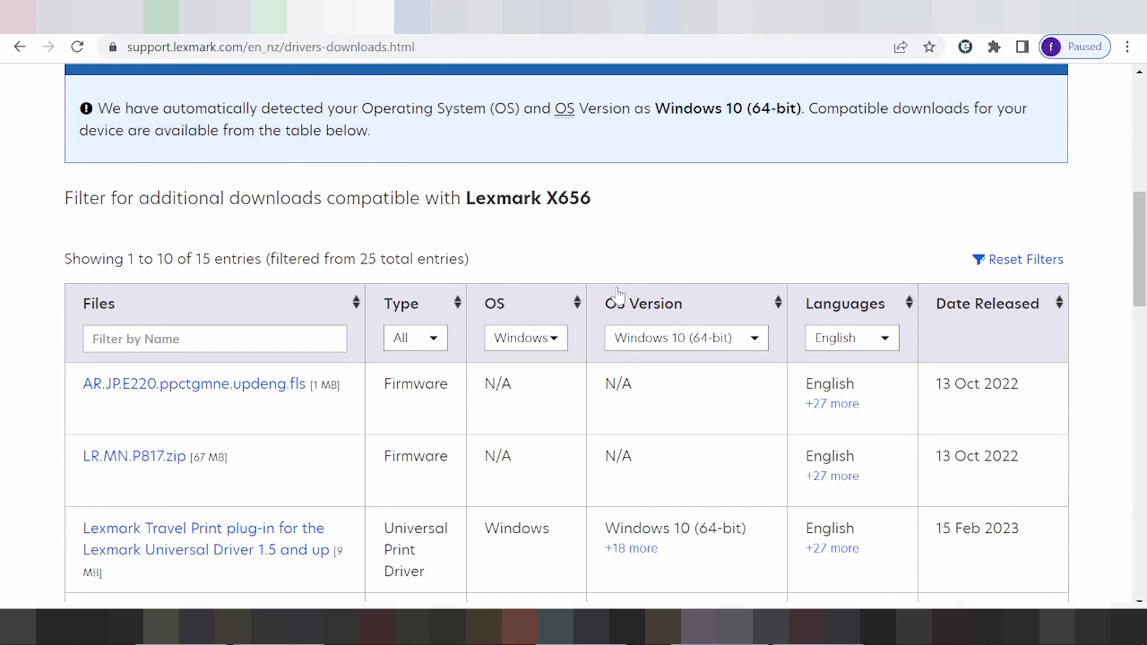
- Filter the X656 downloads to operating system macOS, version macOS 12
click(521, 354)
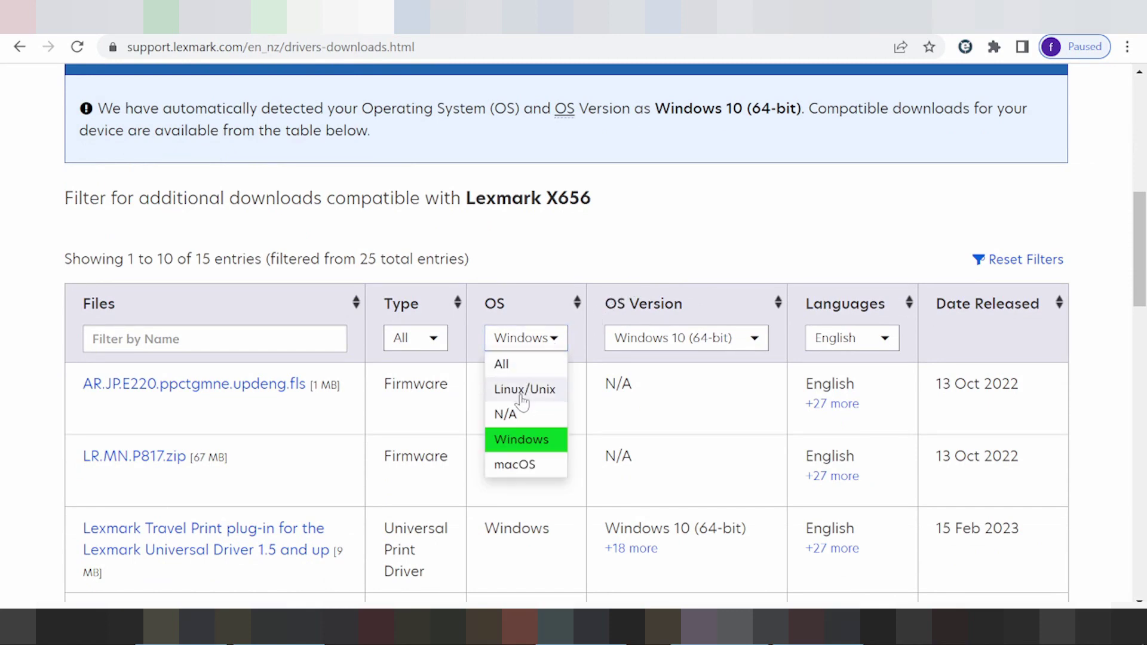
click(504, 467)
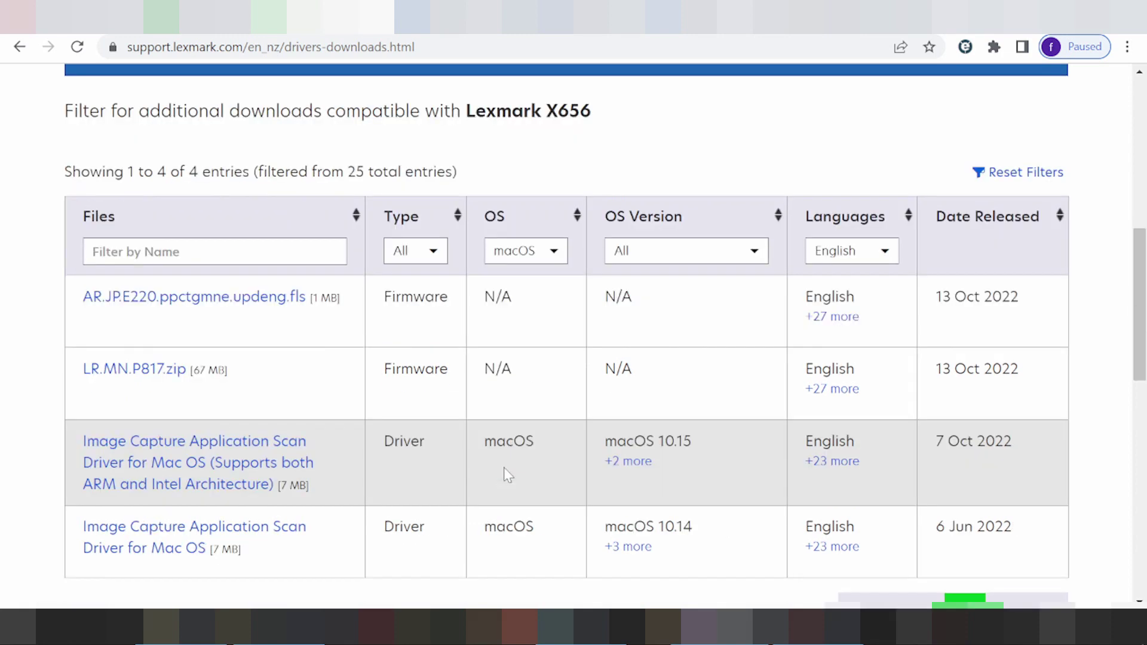
click(622, 253)
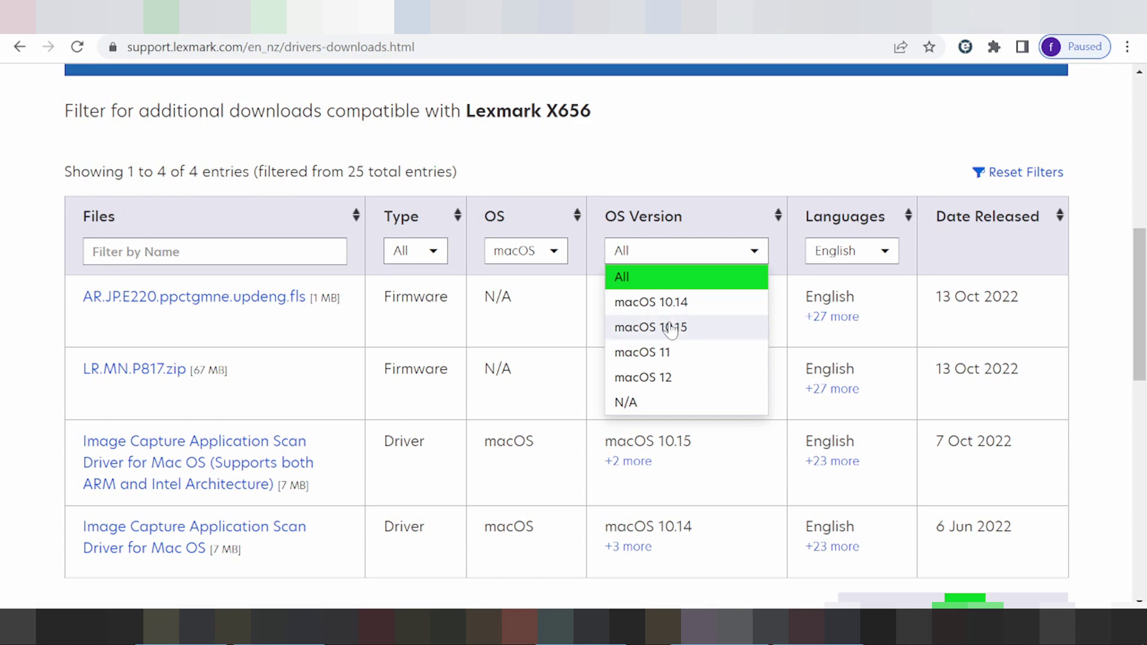
click(649, 383)
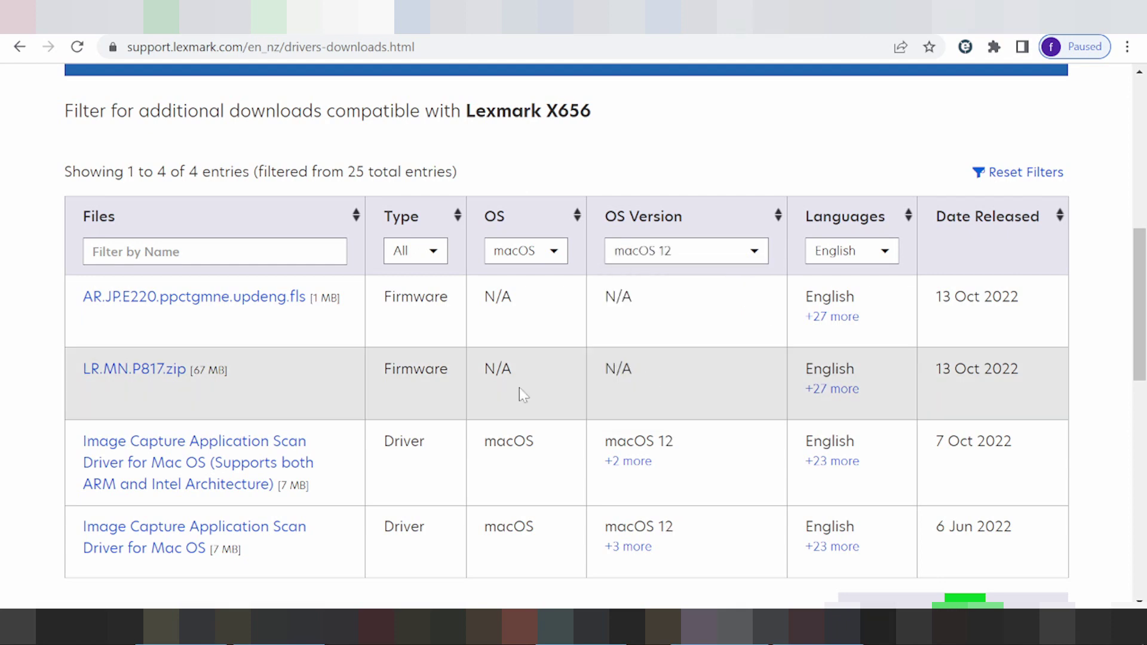
scroll(381, 359, down, 1)
scroll(379, 357, down, 1)
- Request the Mac Image Capture scan driver, then cancel the download confirmation
click(183, 441)
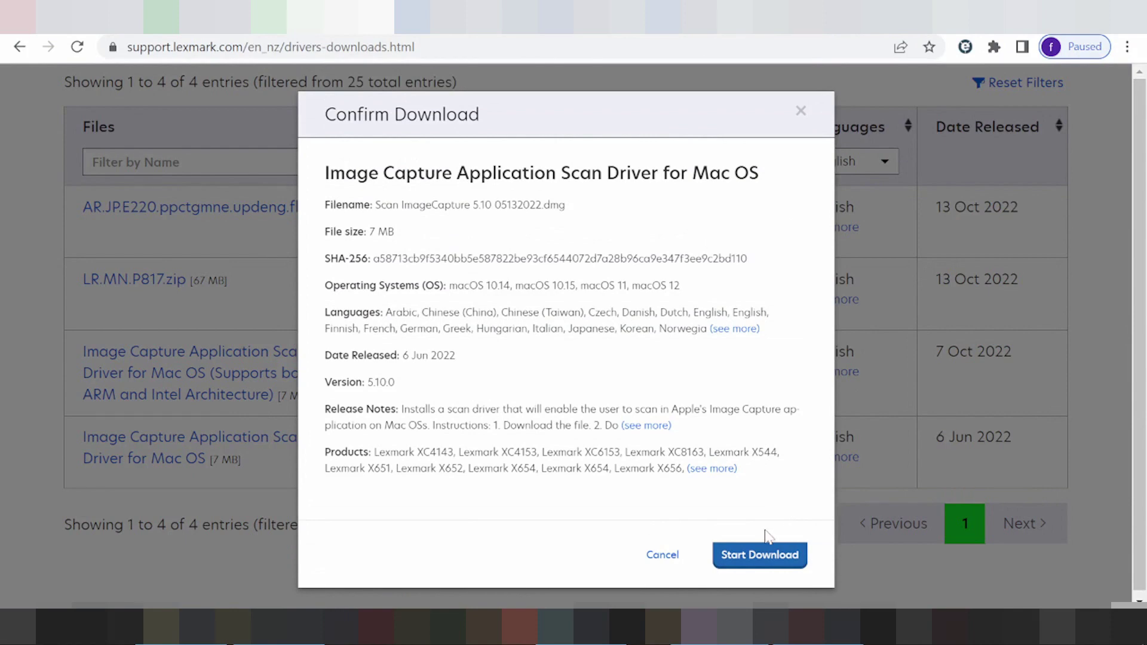
click(669, 558)
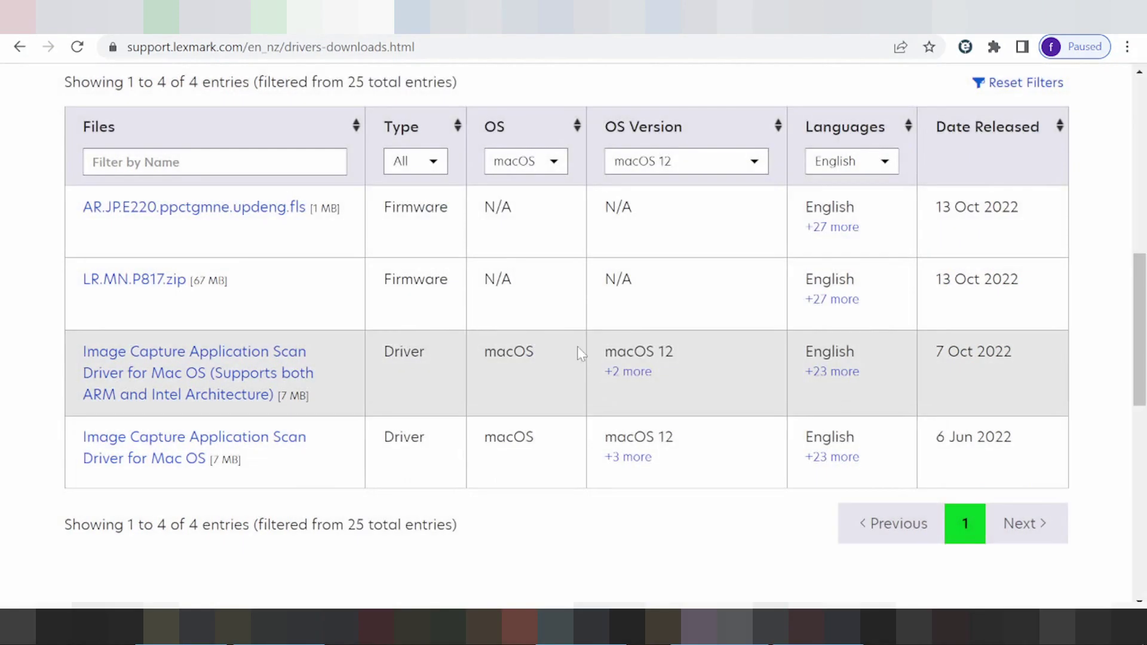
scroll(565, 340, up, 1)
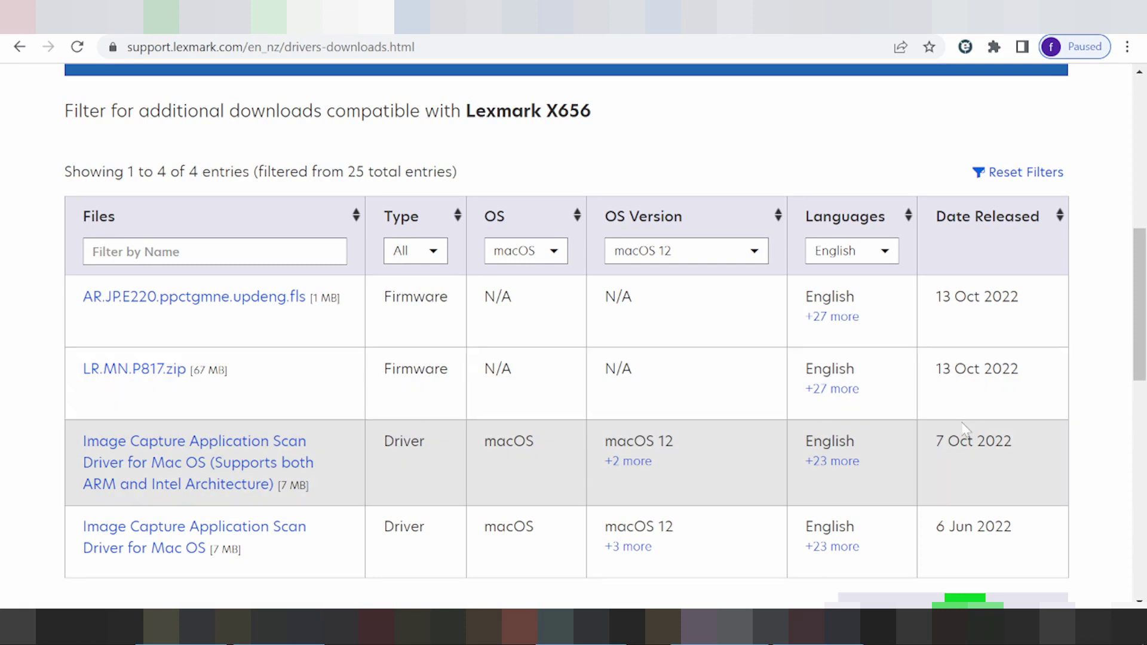
click(527, 261)
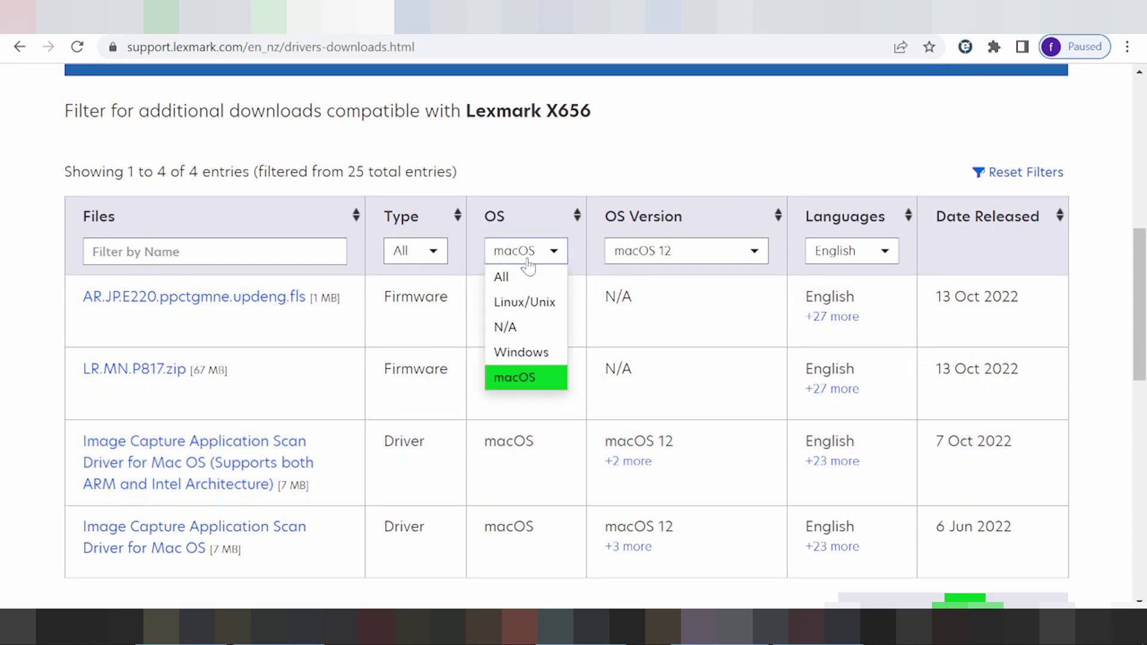
- Filter the X656 downloads to Linux/Unix and browse the available OS versions
click(525, 303)
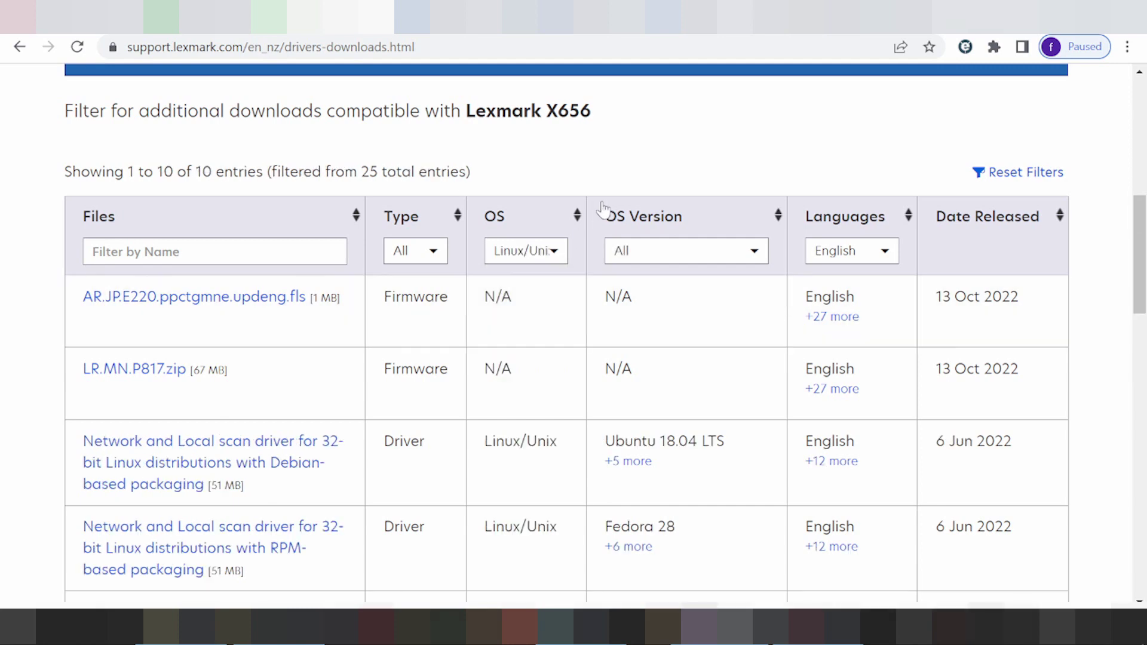
click(641, 254)
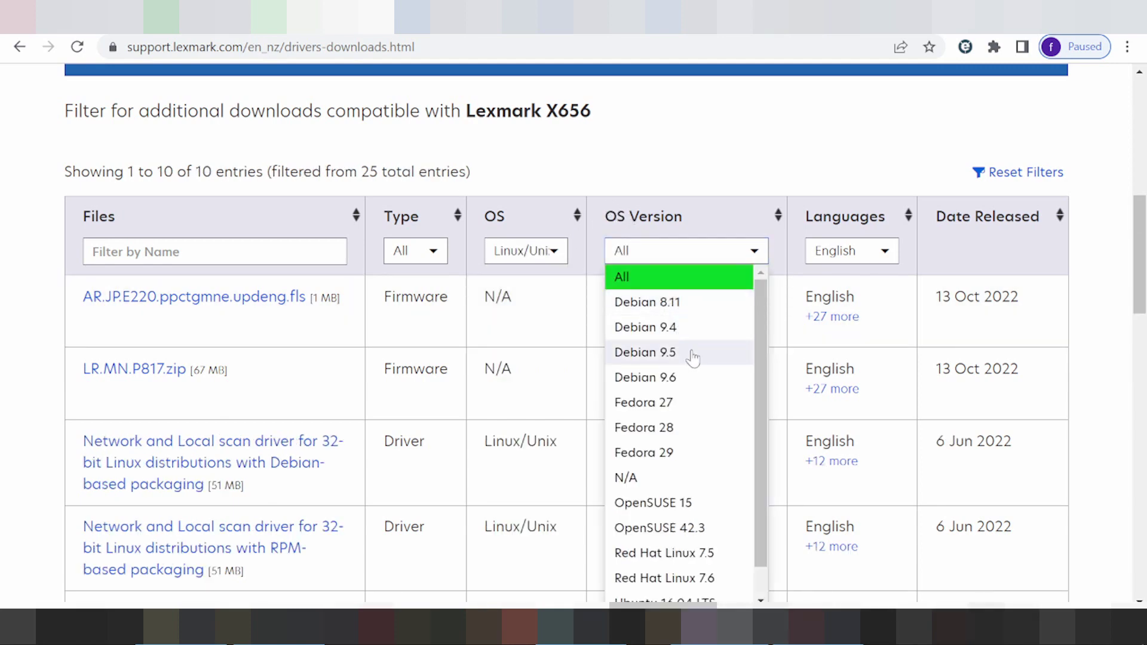
scroll(693, 365, down, 1)
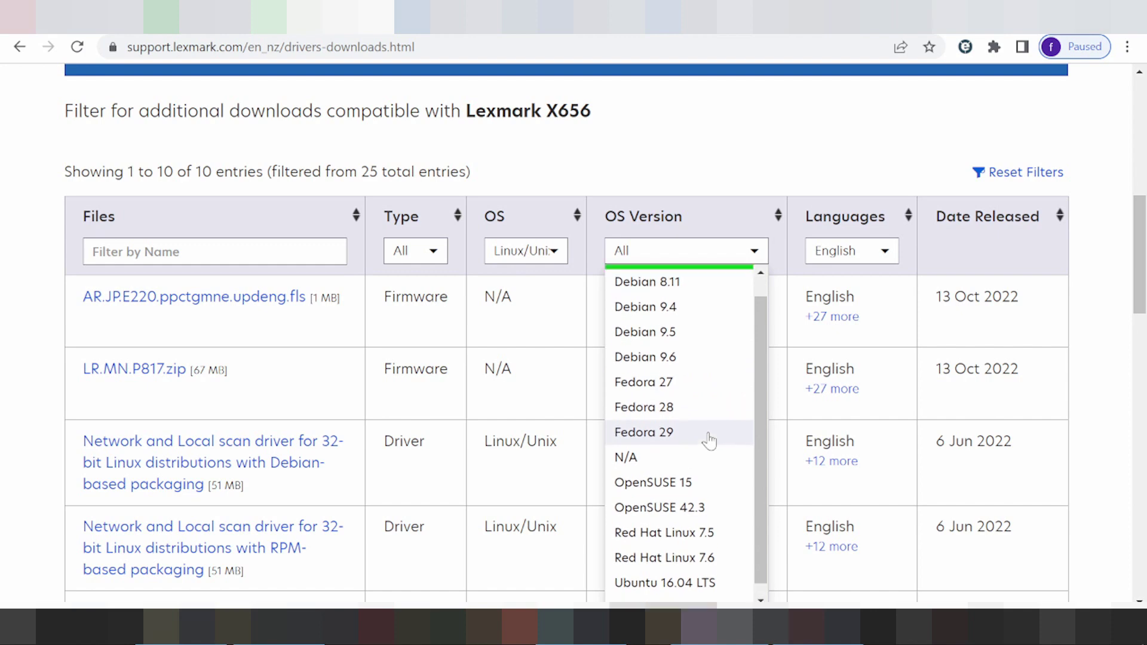
scroll(706, 436, up, 1)
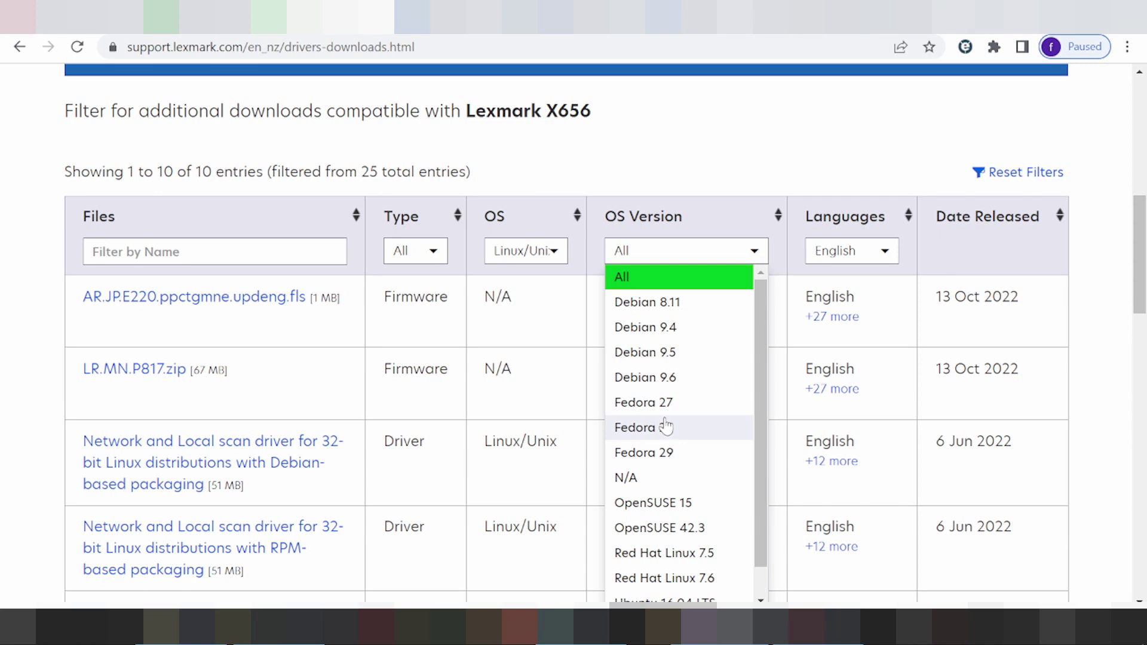
click(535, 254)
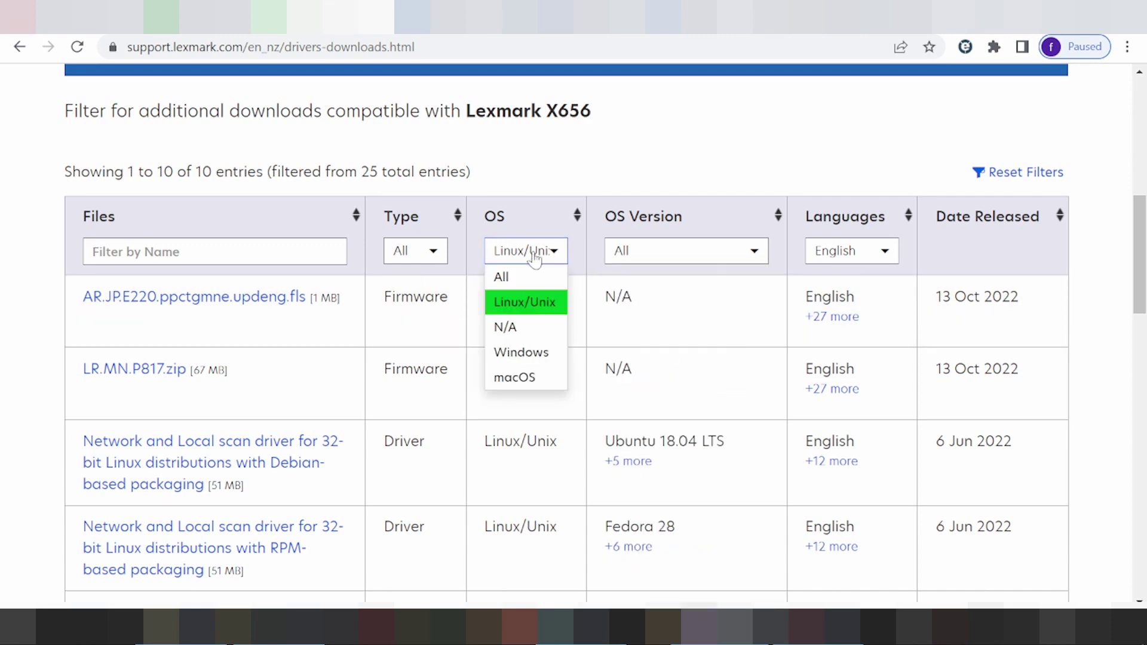
- Filter the X656 downloads to Windows, version Windows 11 (64-bit)
click(541, 352)
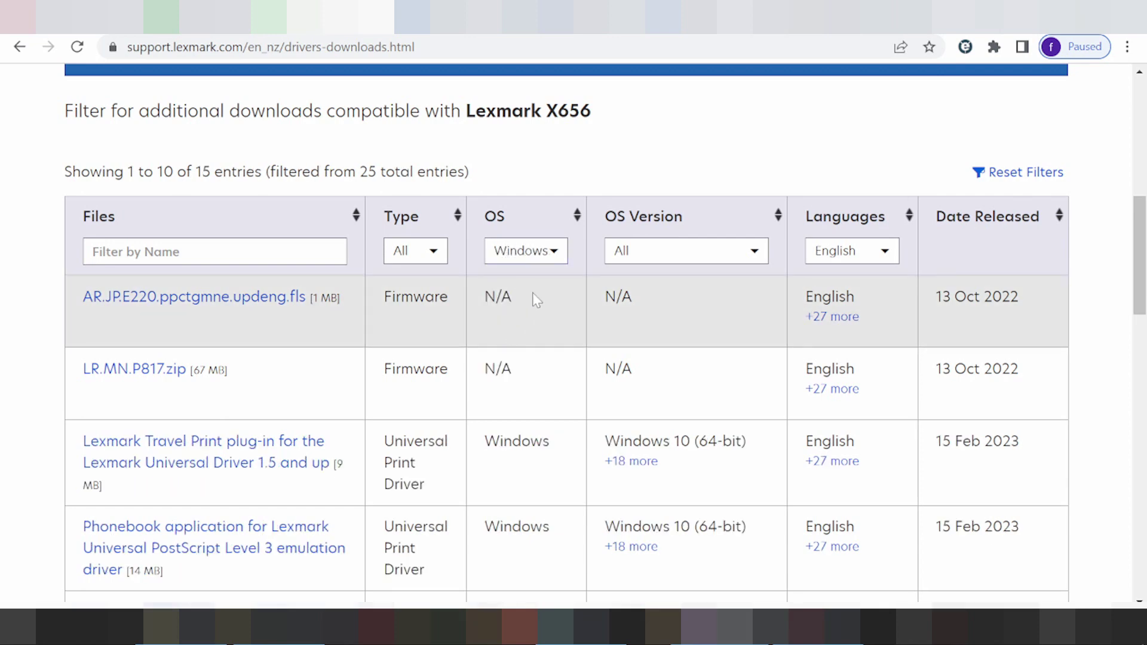
click(642, 251)
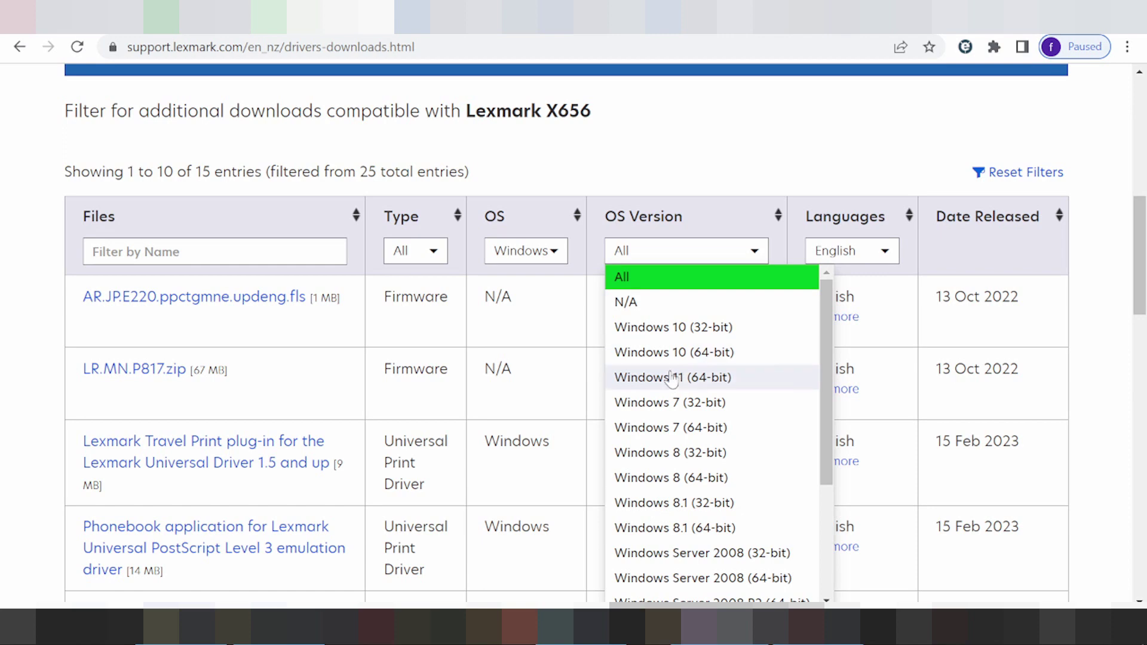
scroll(662, 406, down, 2)
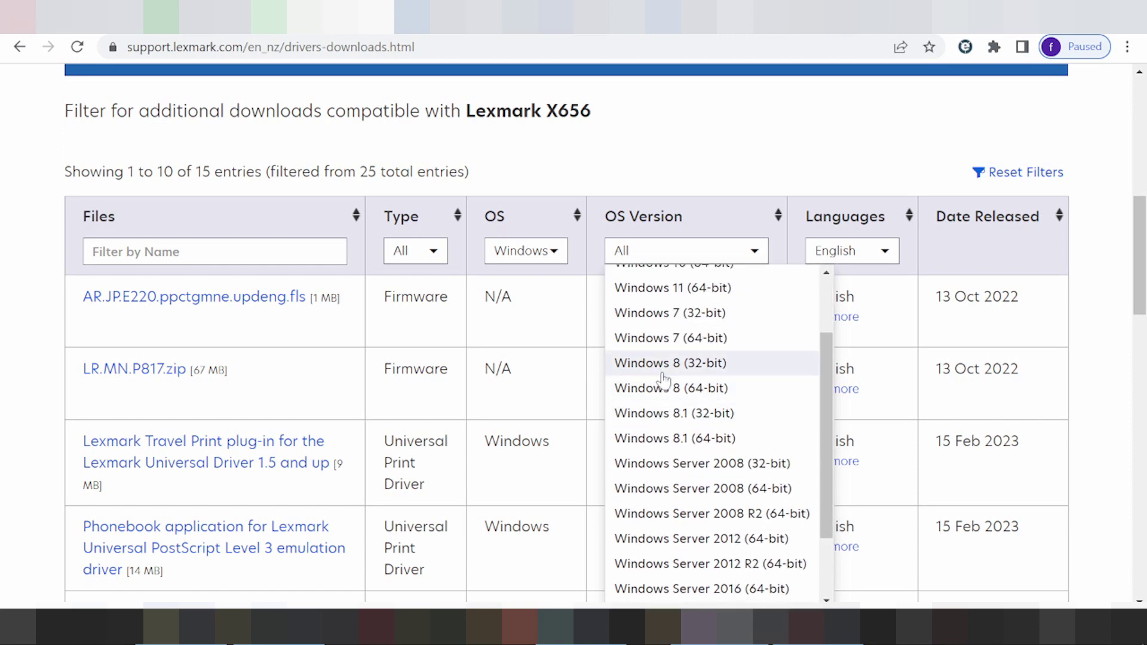
scroll(664, 389, down, 2)
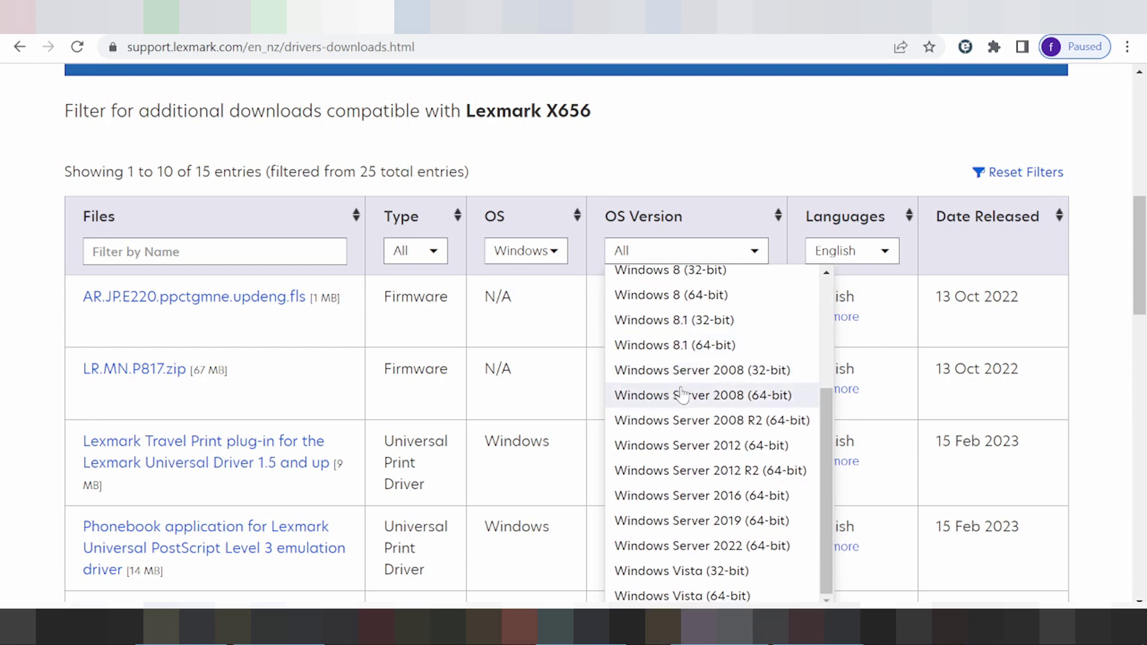
scroll(730, 470, down, 1)
scroll(730, 470, down, 1)
scroll(741, 472, up, 5)
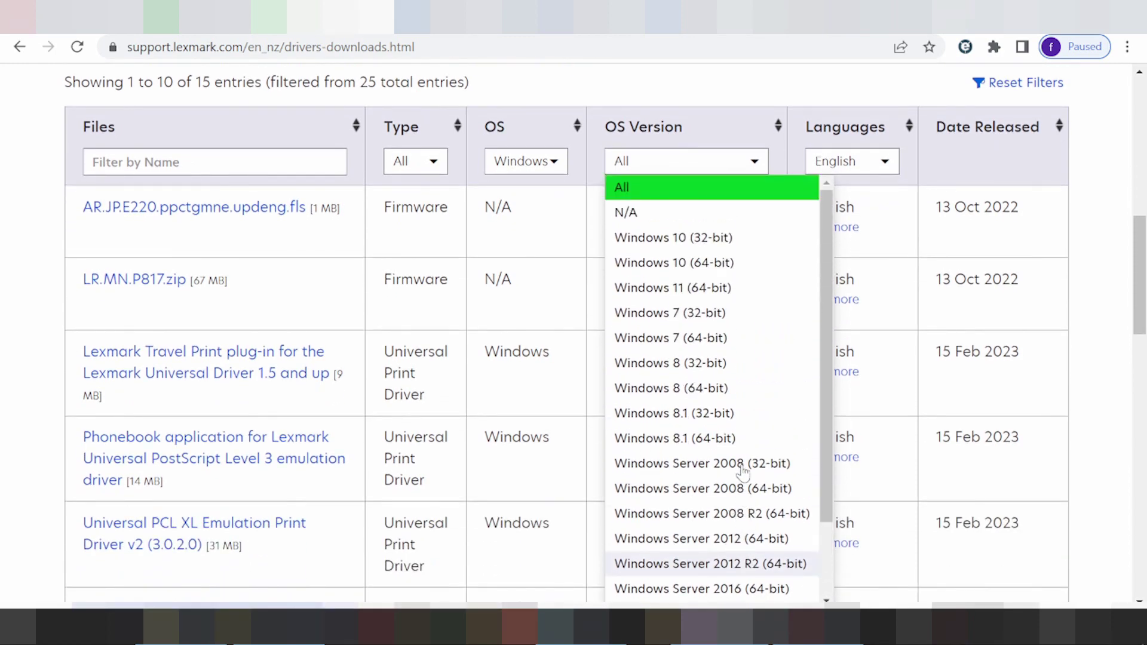
click(648, 288)
click(648, 288)
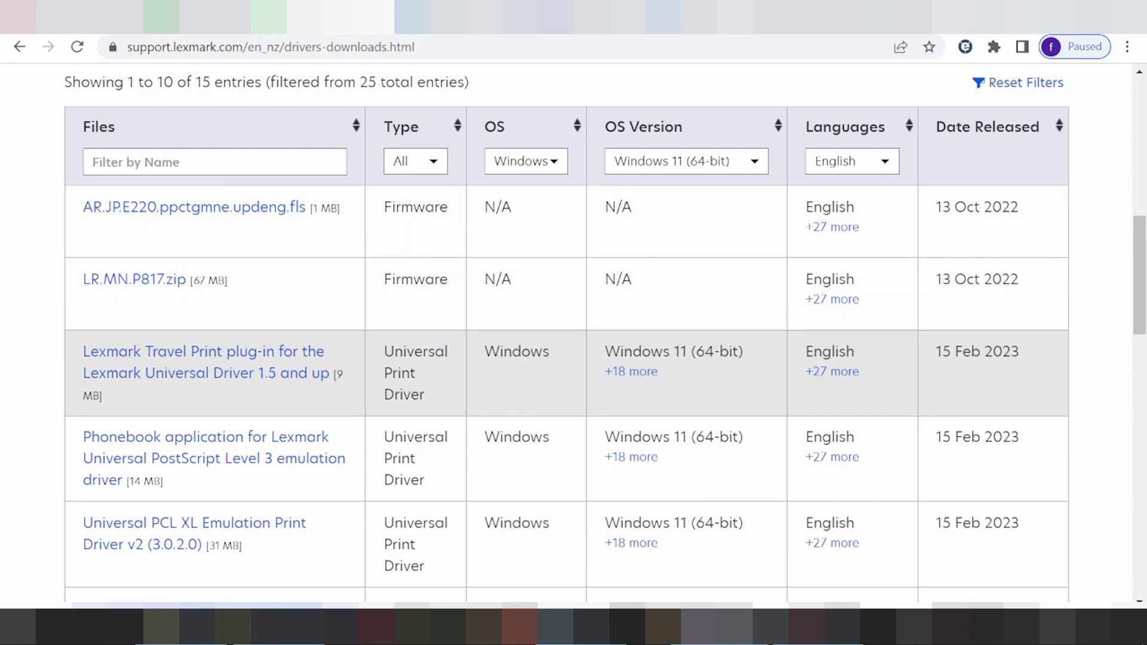
- Highlight the third download's date, Windows 11 version and English language, then scroll down the table
drag(942, 352, 1020, 353)
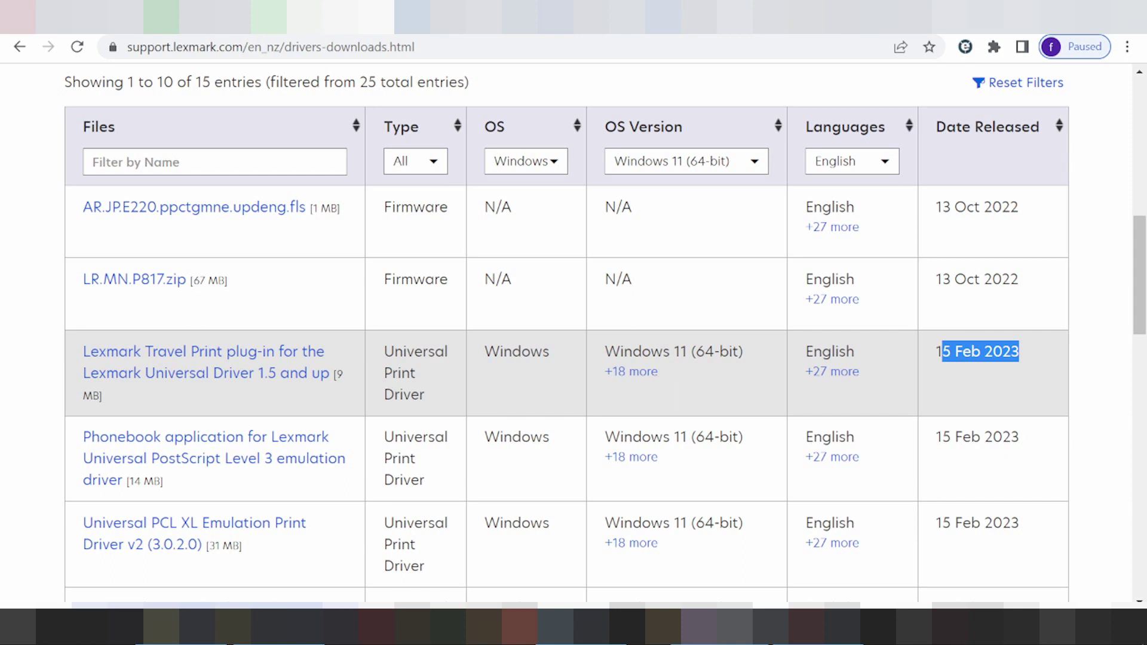
drag(604, 353, 682, 360)
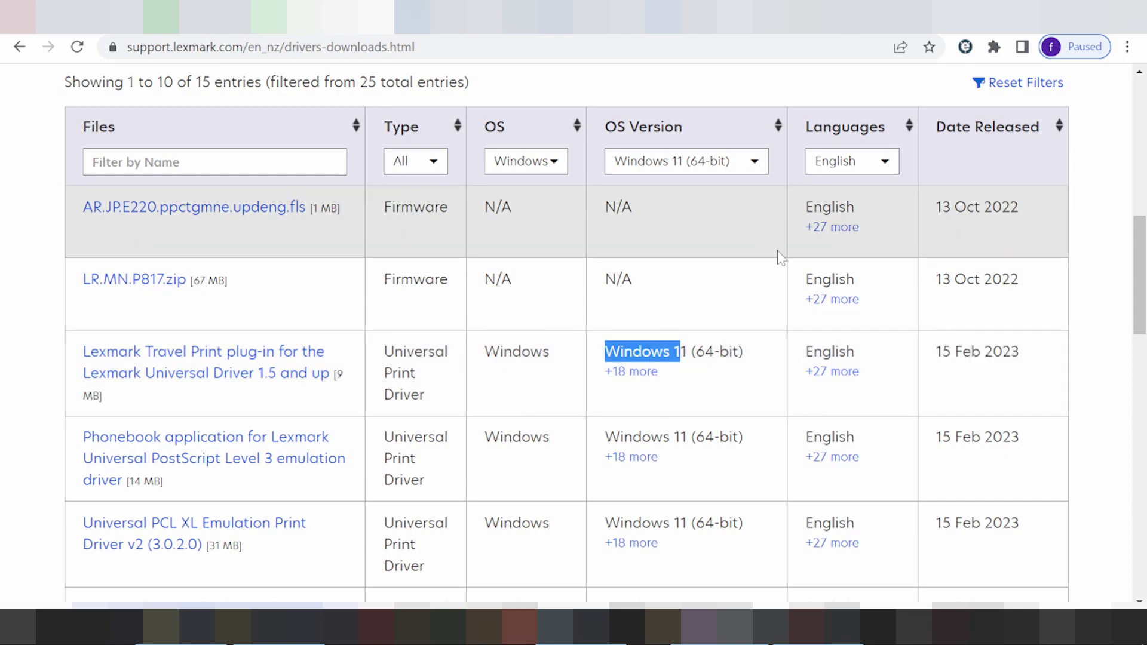
drag(804, 353, 862, 355)
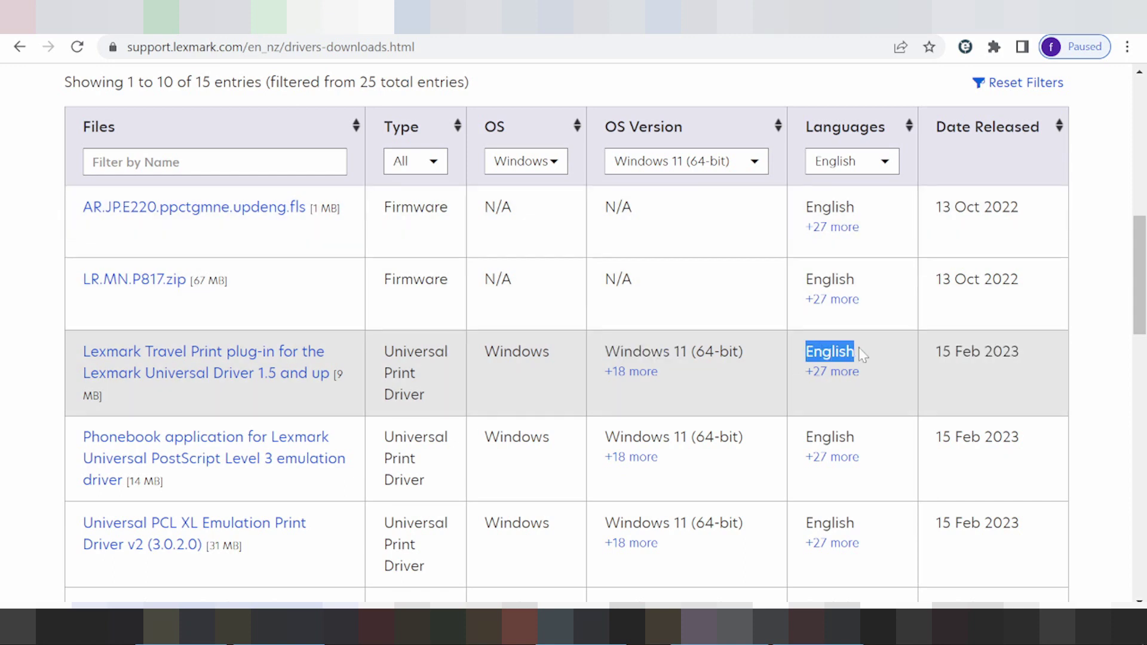
scroll(836, 335, down, 3)
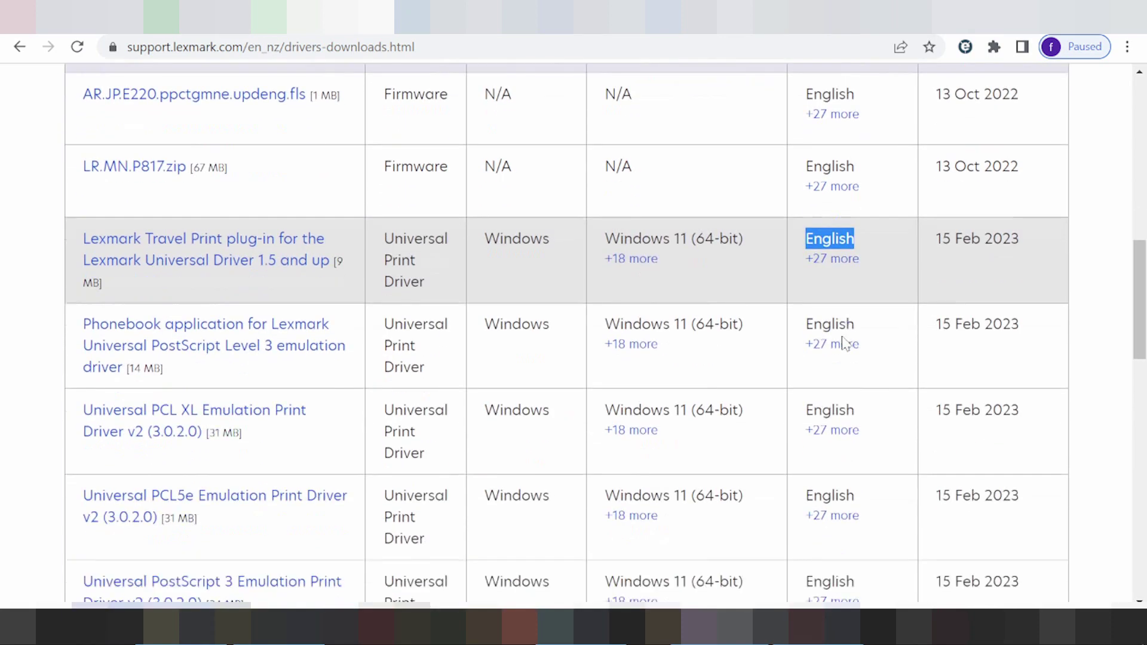
scroll(833, 327, down, 4)
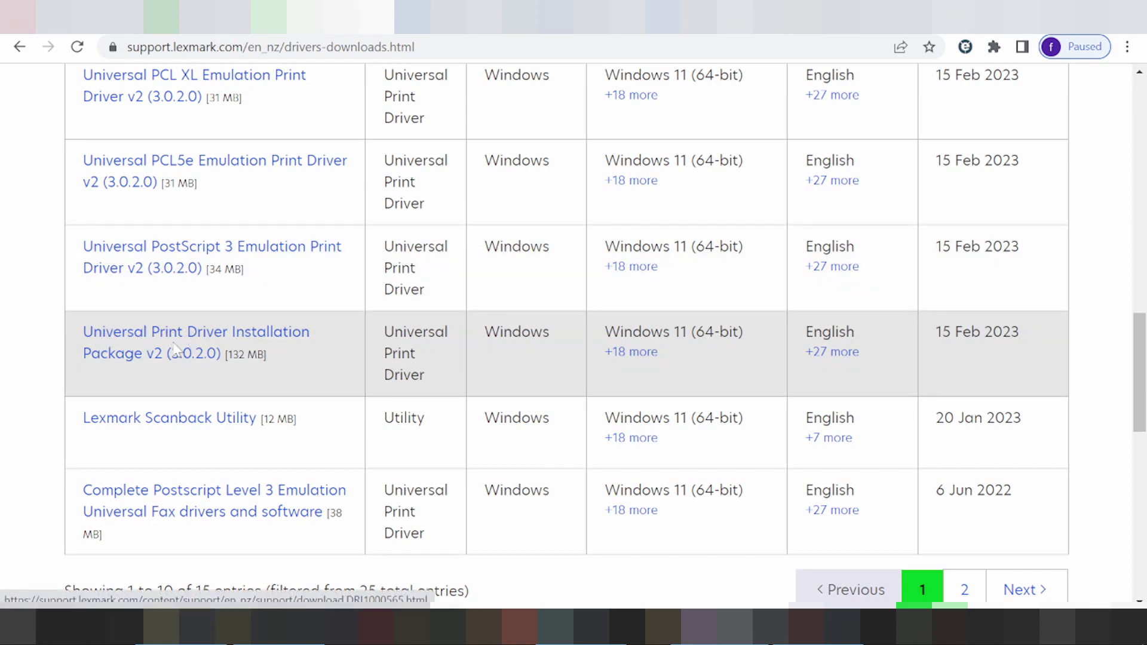
- Download the Universal Print Driver Installation Package v2 and return to the X656de printer tab
click(115, 343)
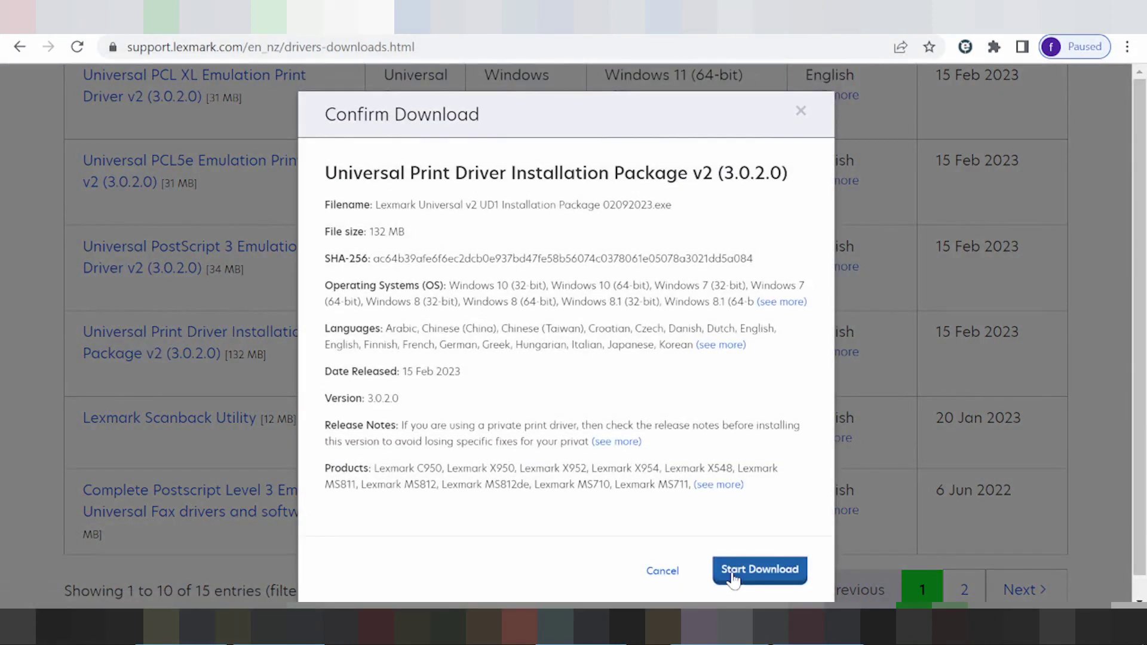
click(734, 574)
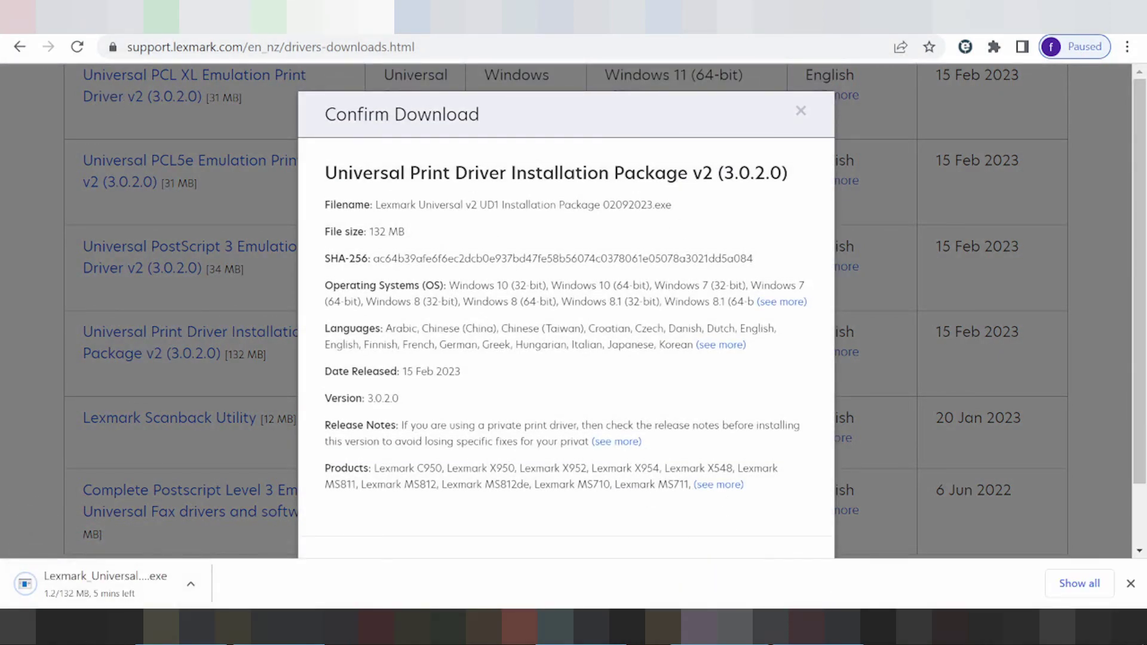
key(ctrl+shift+Tab)
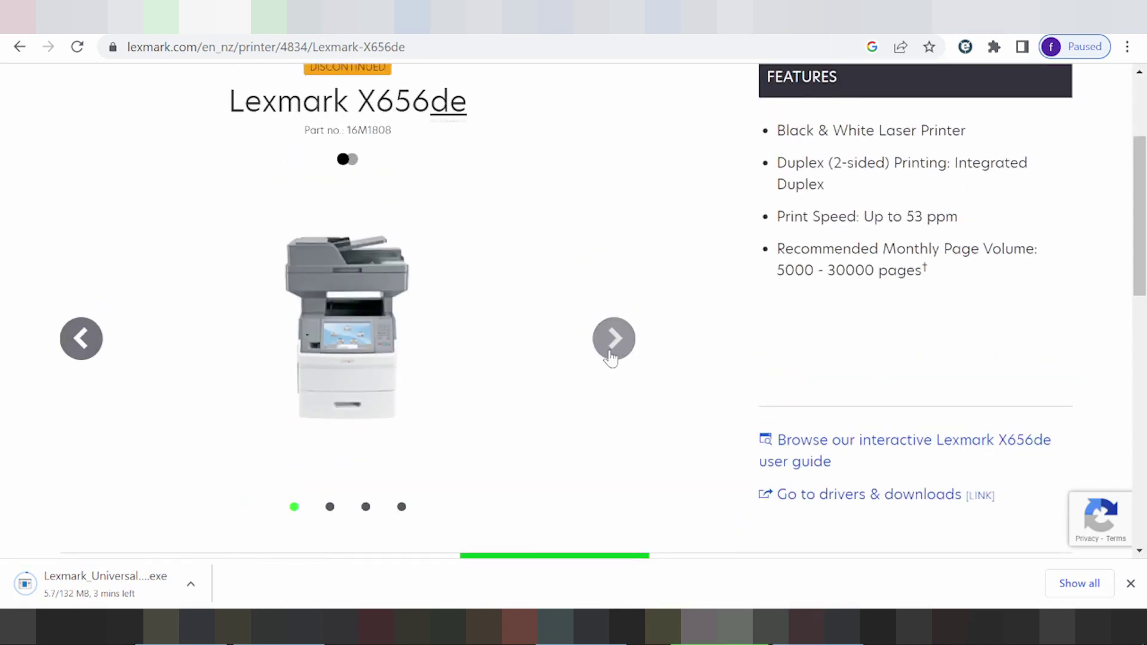
- Show the next X656de product photo and glance at the running download's options menu
click(615, 354)
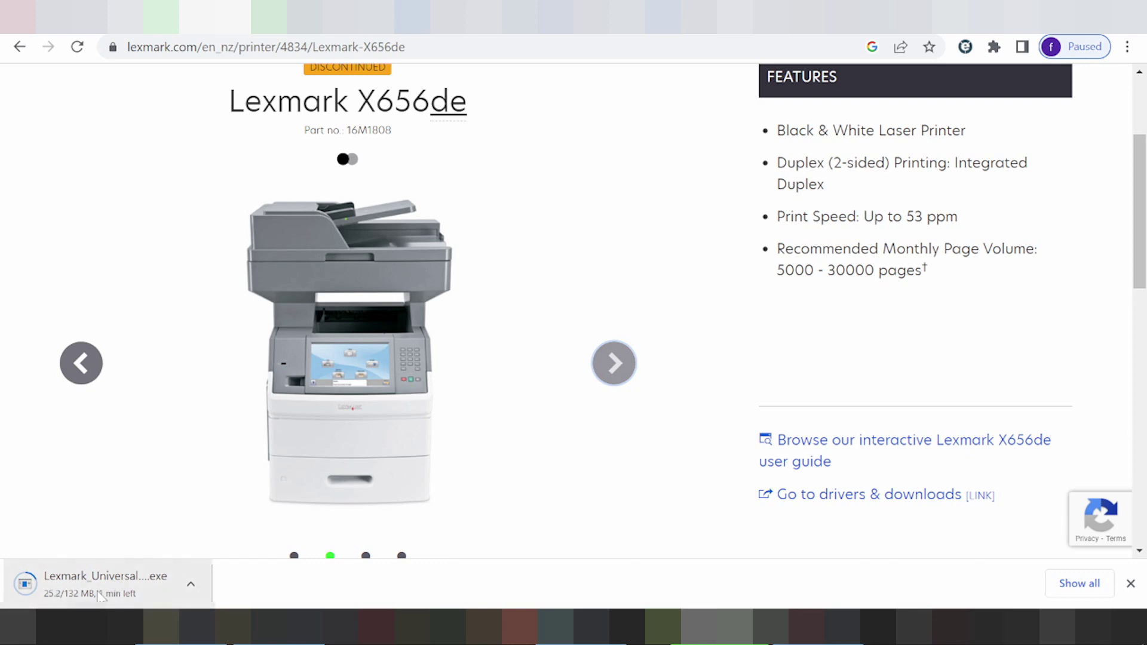
click(191, 584)
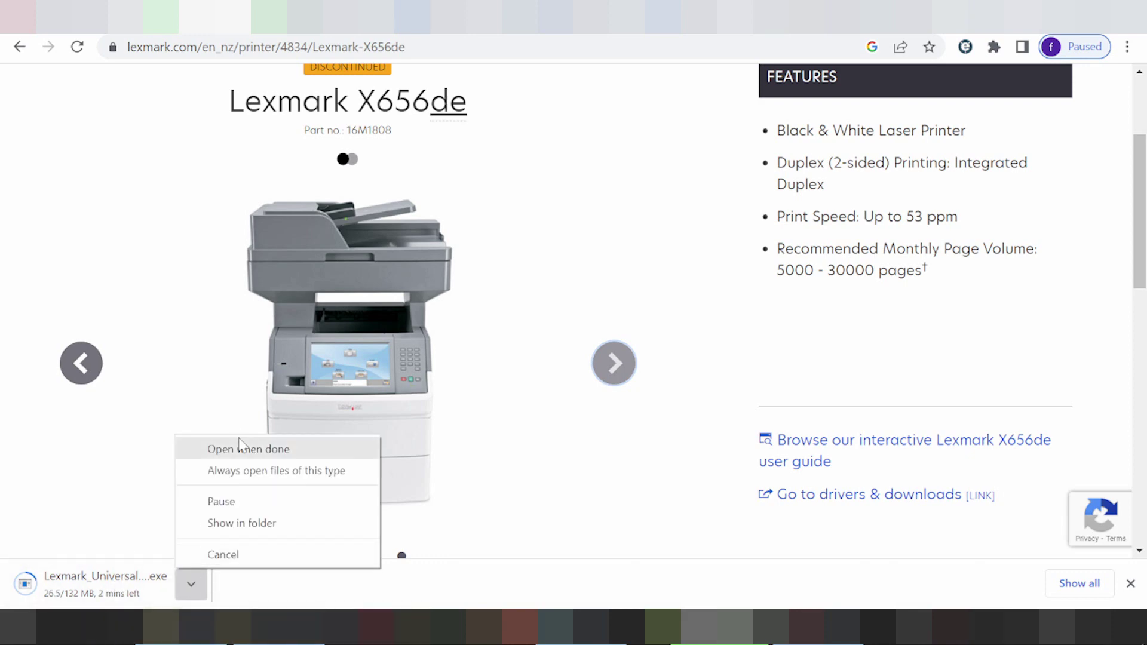
click(208, 409)
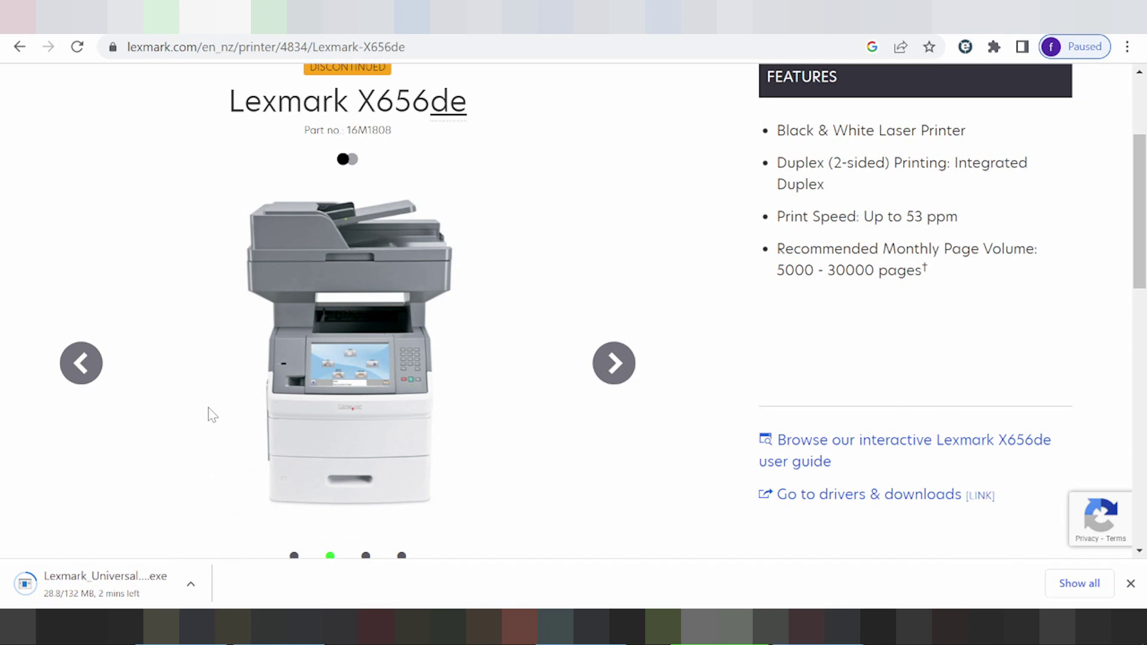